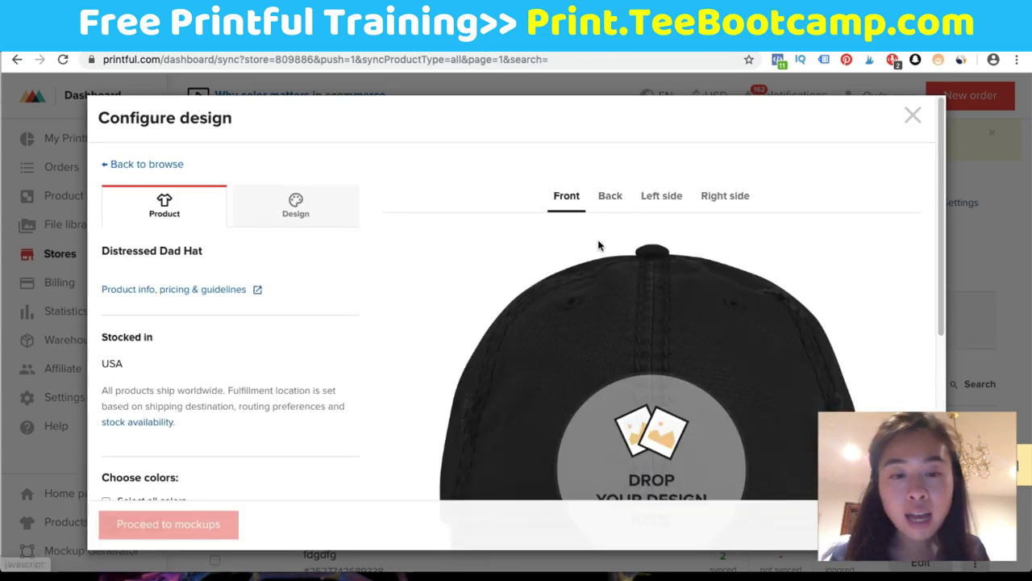
- Place High-profile-hat_Template.png from the store's file library on the front of the Distressed Dad Hat
scroll(599, 245, "down", 3)
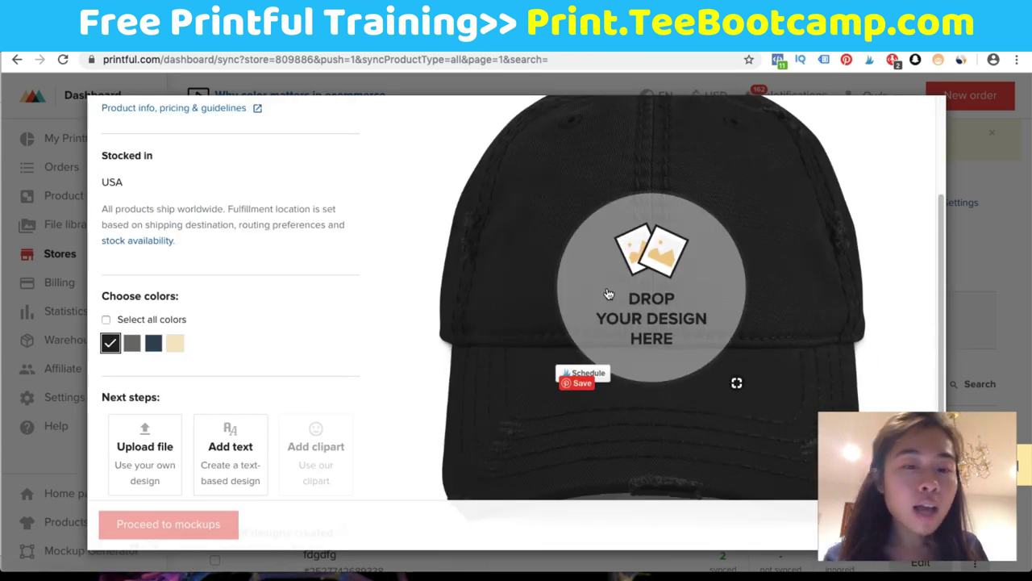
scroll(305, 226, "up", 3)
left_click(287, 219)
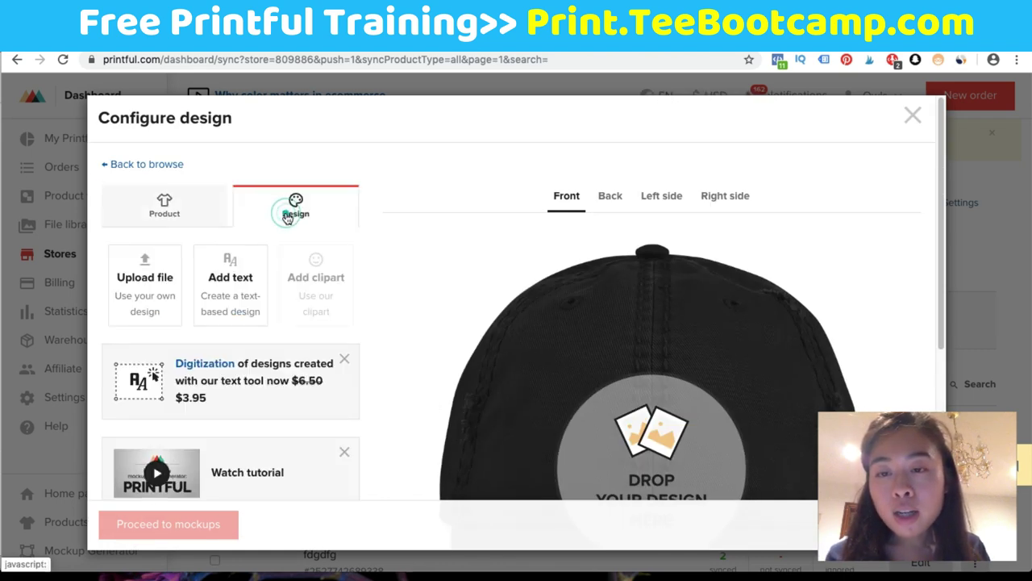
left_click(161, 281)
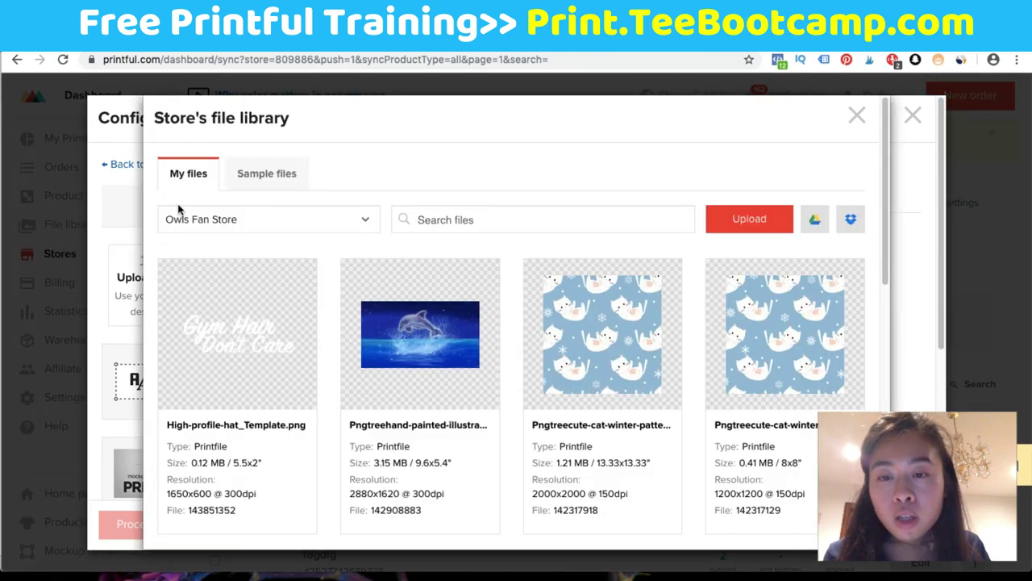
left_click(231, 330)
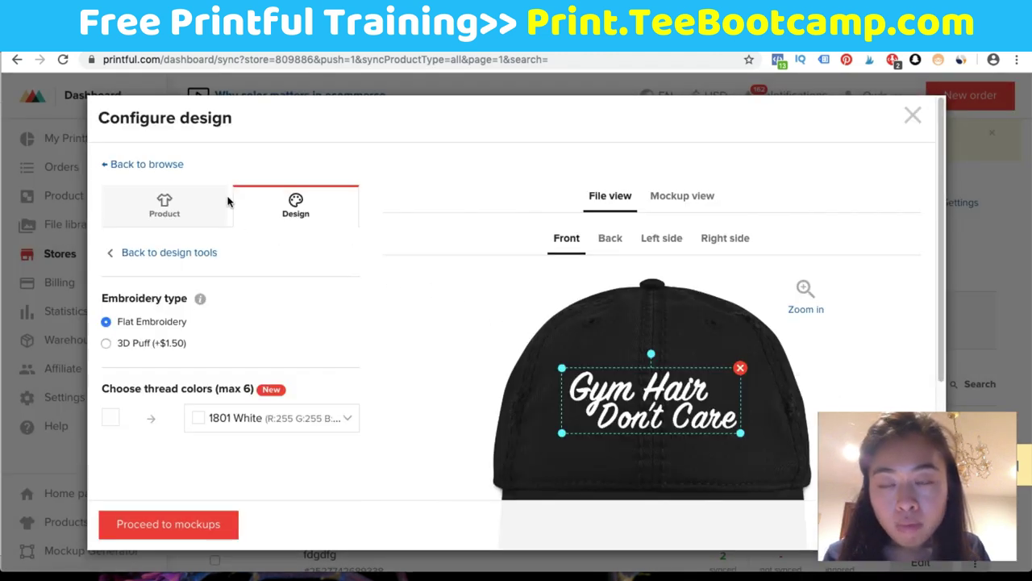
- Open the Distressed Dad Hat's product information and view its print file templates for the embroidery size
left_click(171, 201)
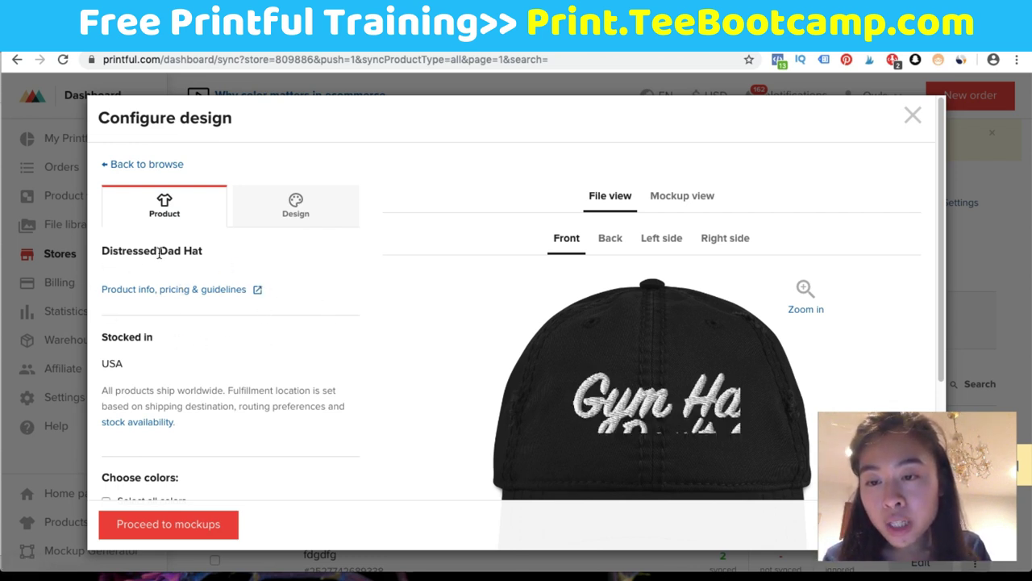
left_click(199, 290)
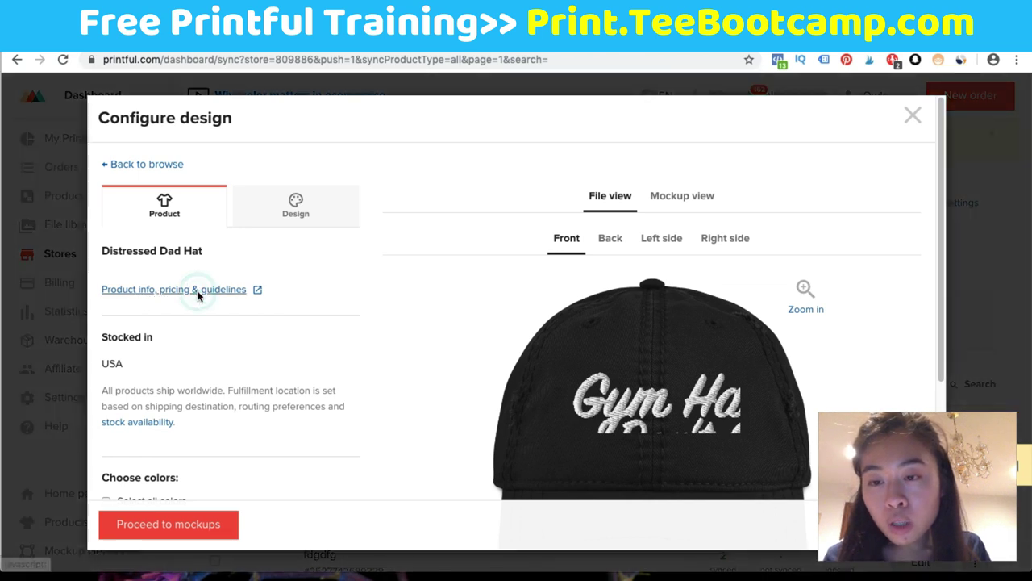
left_click(376, 185)
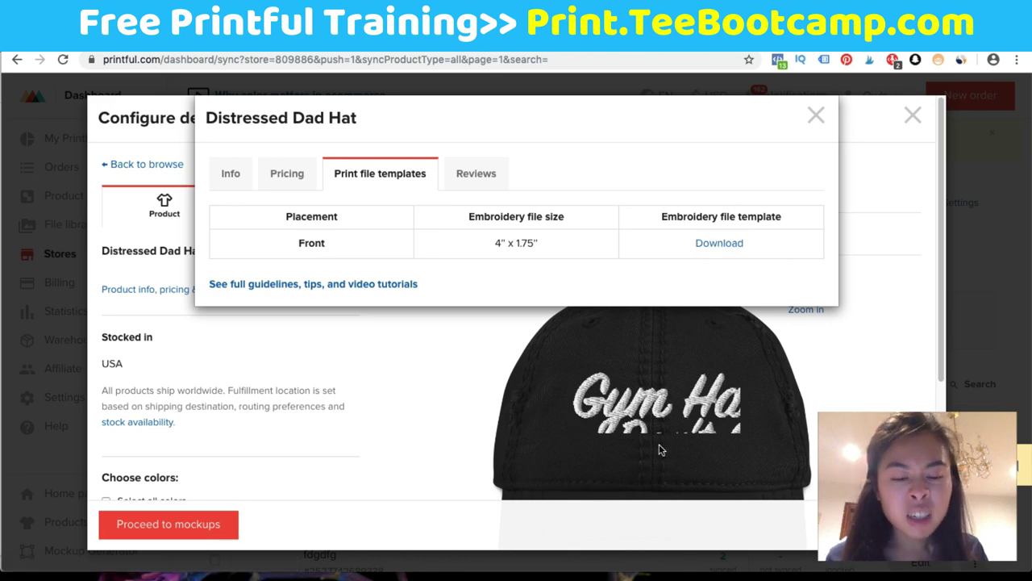
- Switch to Photoshop and hide the Instructions layer in High-profile-hat_Template.psd, toggling the Rectangle 1 background off and back on
left_click(654, 574)
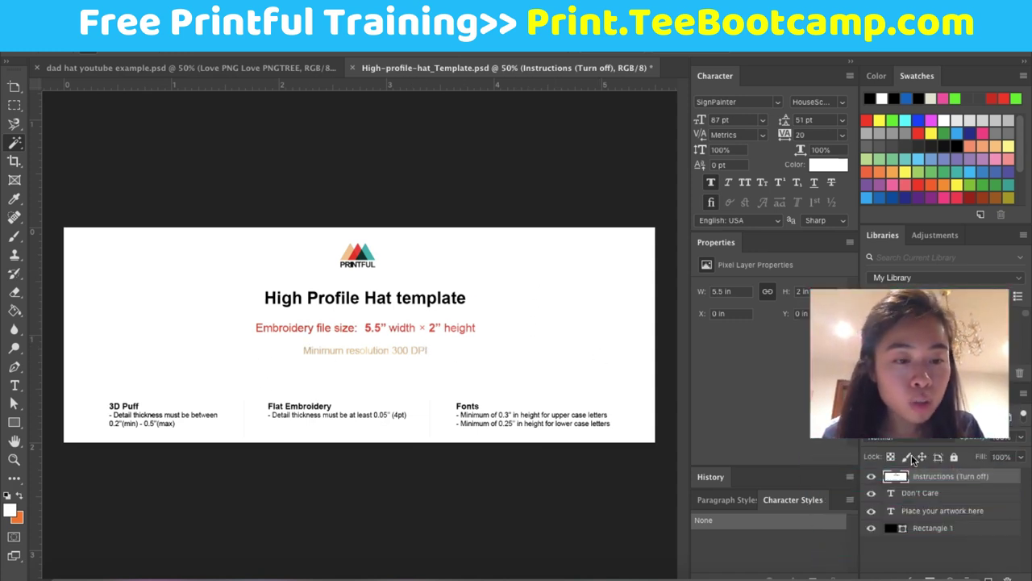
left_click(871, 476)
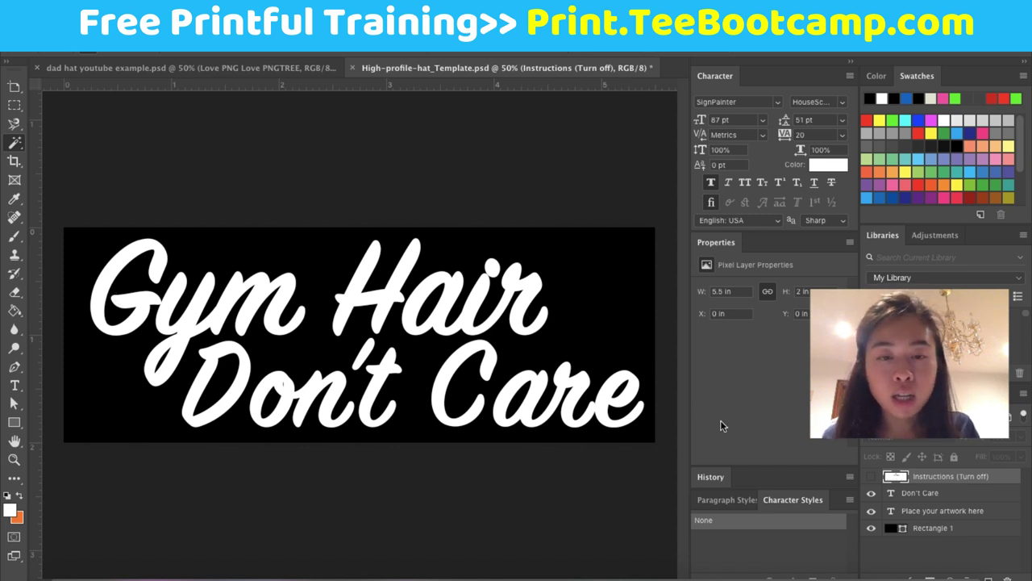
left_click(871, 529)
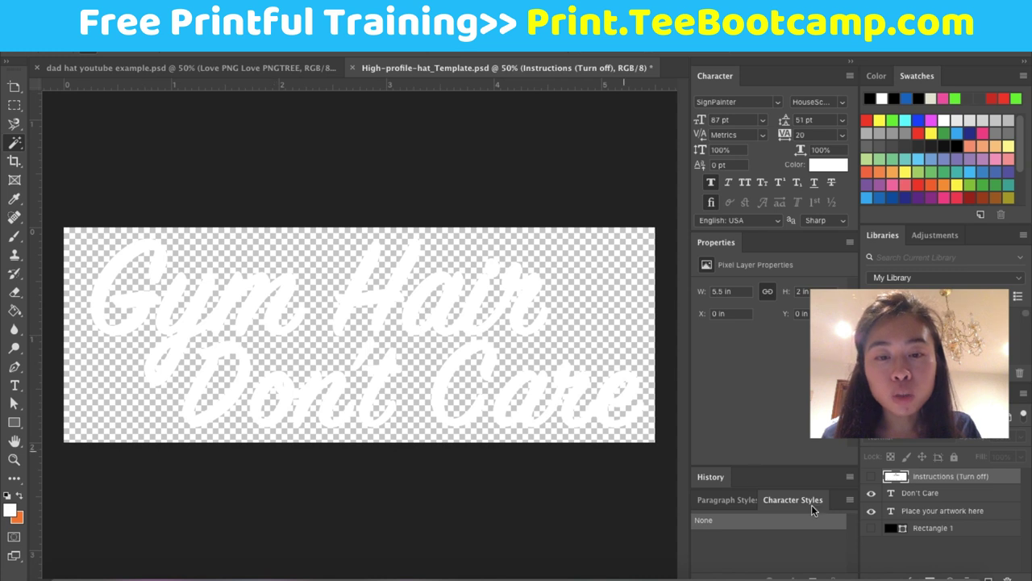
left_click(871, 528)
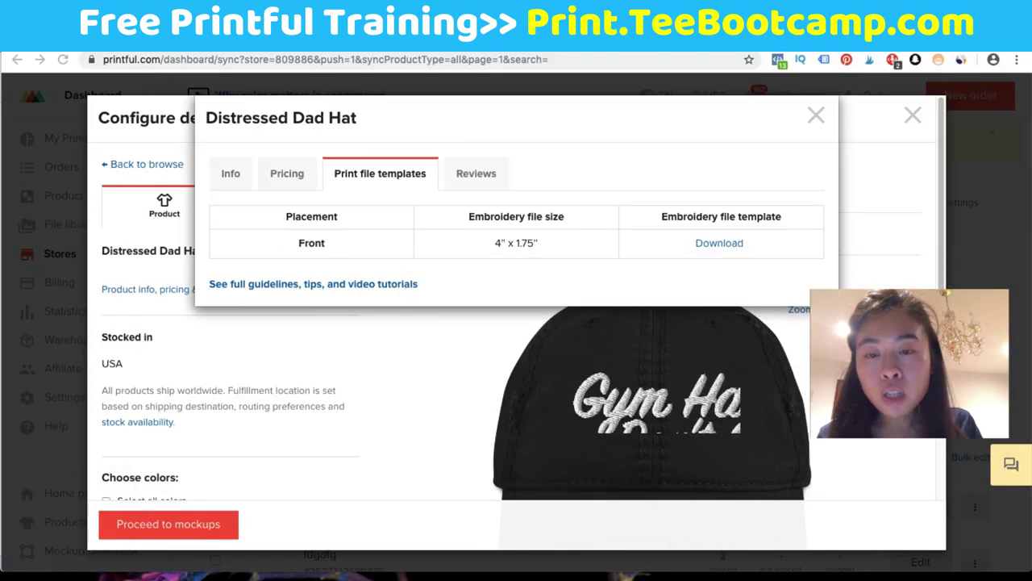
- Switch back to Printful, close the product information and scale the hat's front design down slightly, to about 423 DPI
left_click(463, 325)
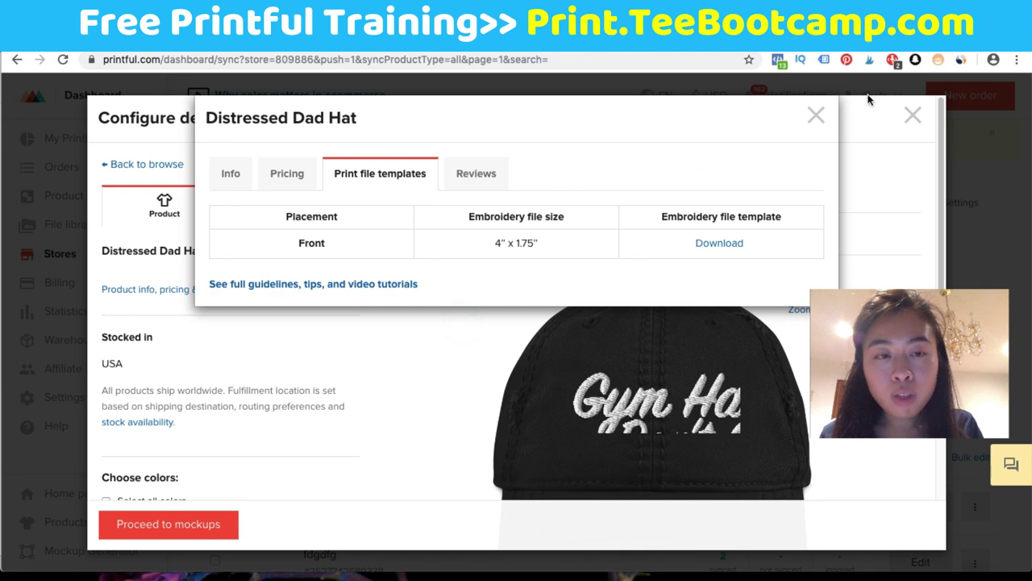
left_click(806, 125)
scroll(700, 395, "down", 3)
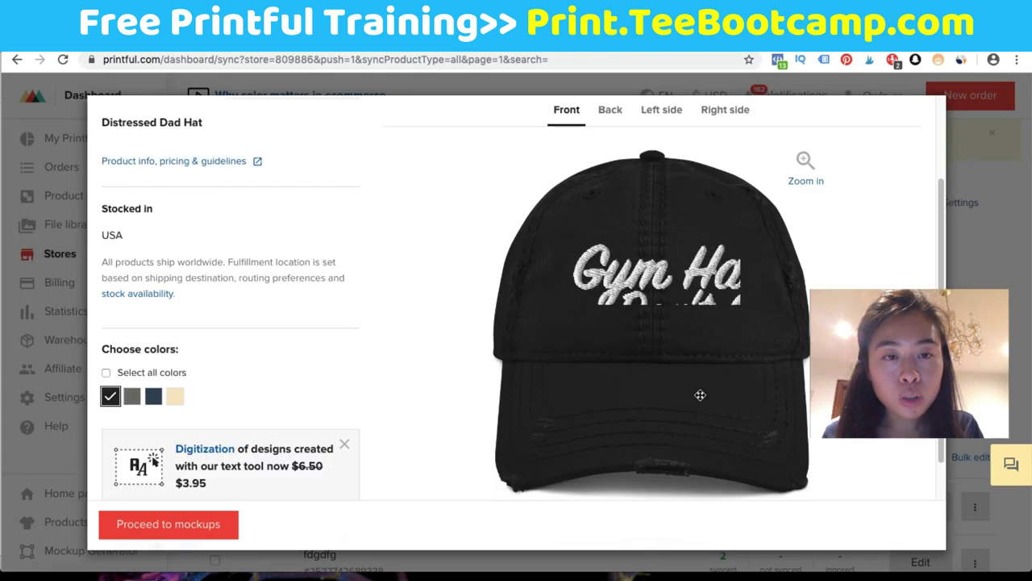
scroll(691, 396, "up", 3)
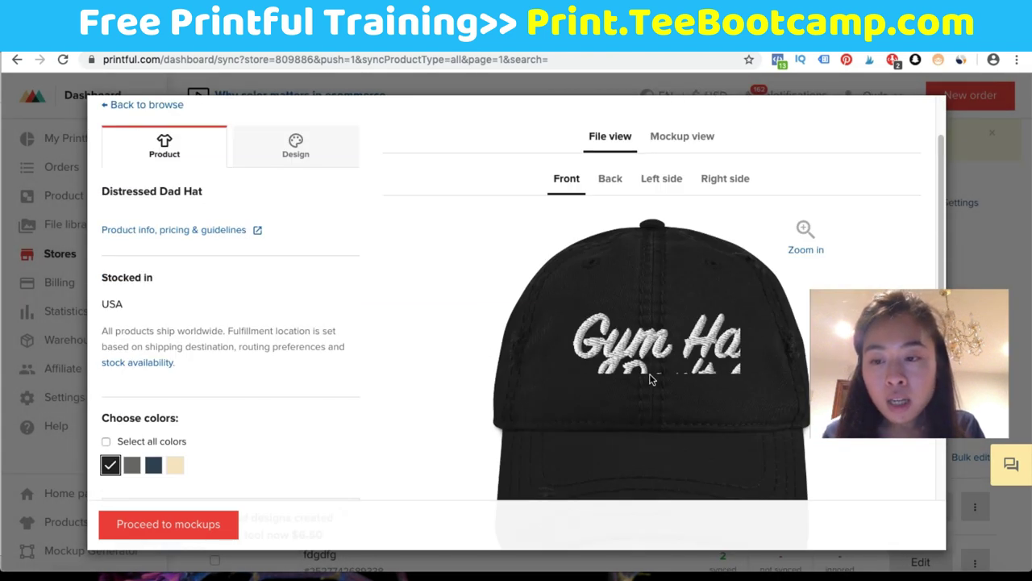
left_click(669, 355)
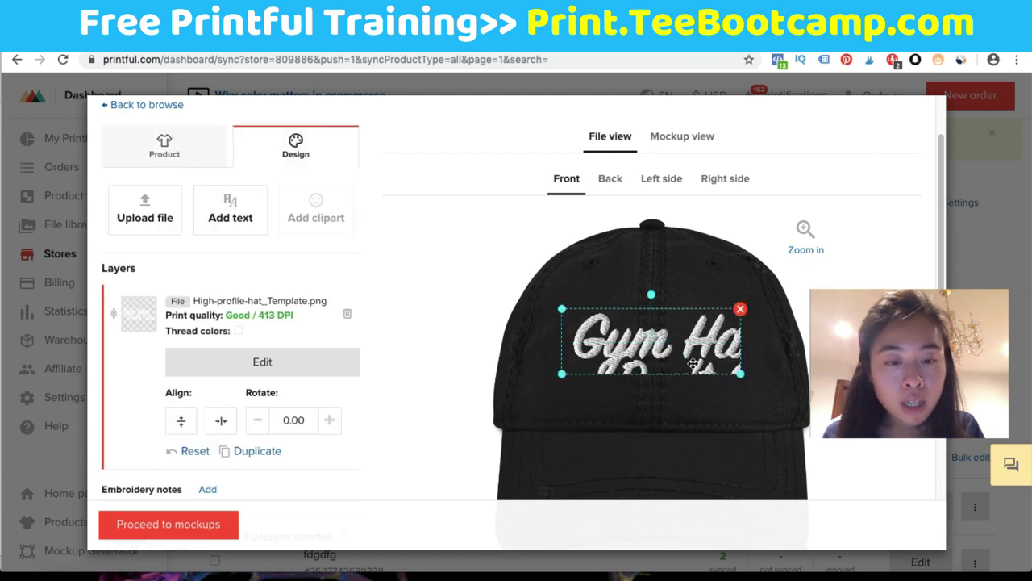
mouse_move(740, 374)
left_mouse_down()
mouse_move(713, 373)
mouse_move(730, 384)
left_mouse_up()
left_click(685, 339)
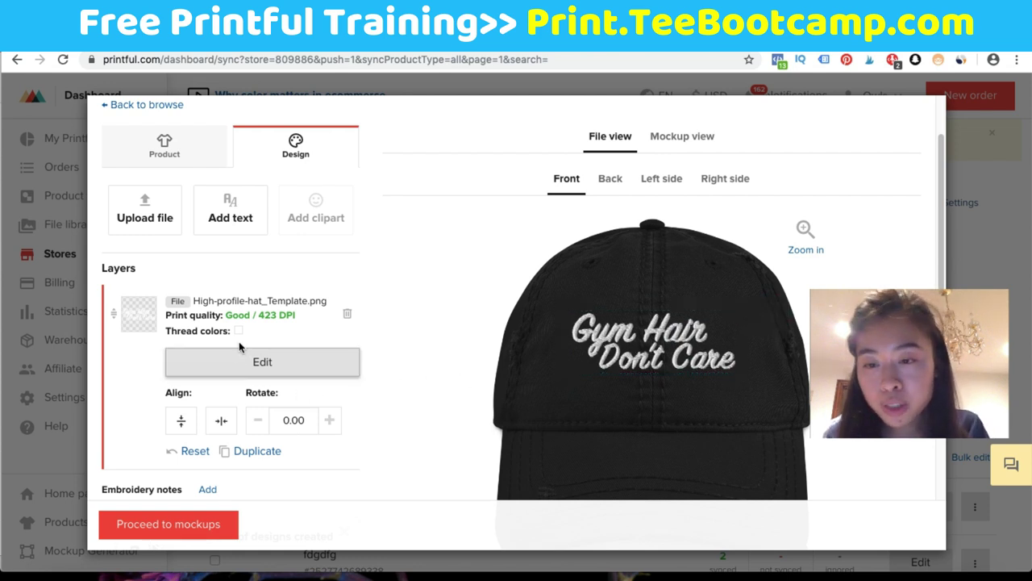
- Proceed to the mockups, keep the Default mockups style in JPG format, and continue to the product description
scroll(168, 377, "down", 3)
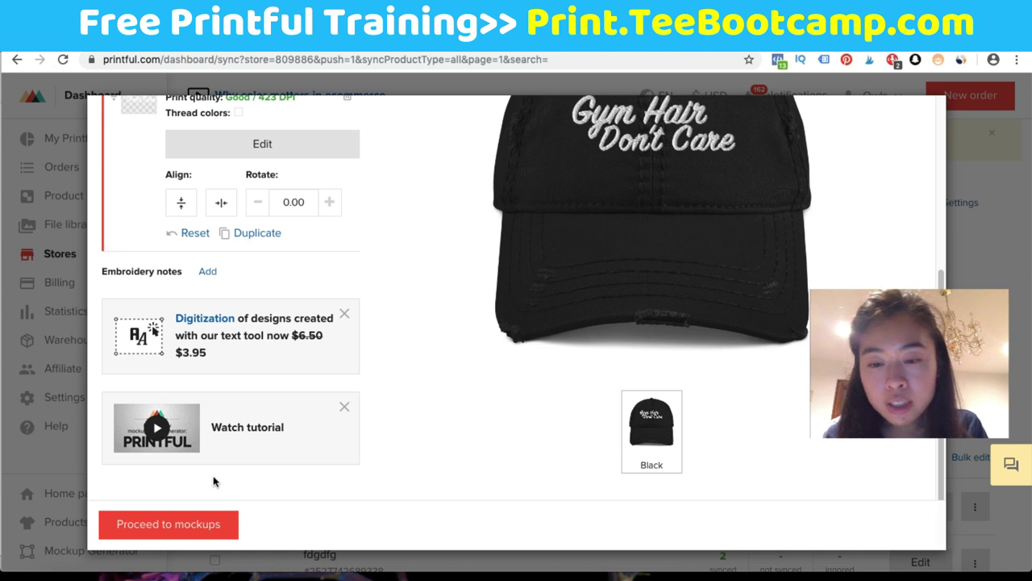
left_click(176, 524)
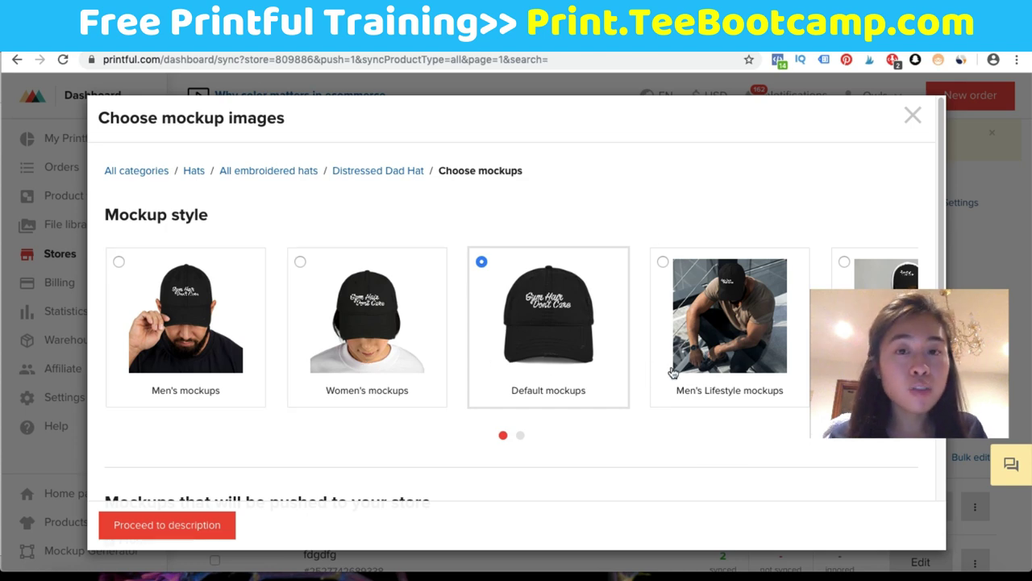
scroll(658, 371, "down", 2)
scroll(662, 372, "down", 5)
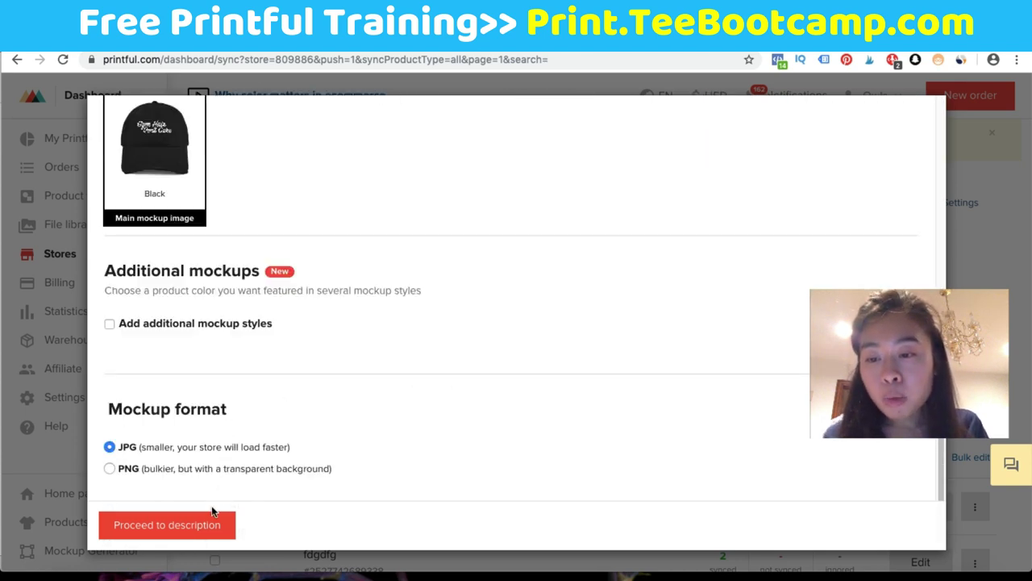
left_click(196, 528)
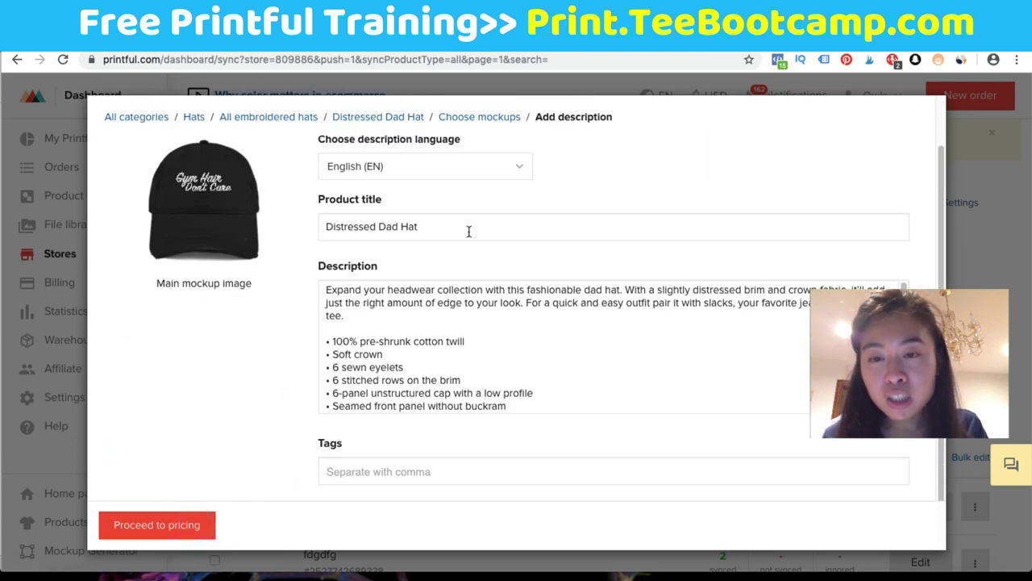
- Add "Gym Hair Don't Care" in front of the product title "Distressed Dad Hat" and proceed to pricing
left_click(322, 227)
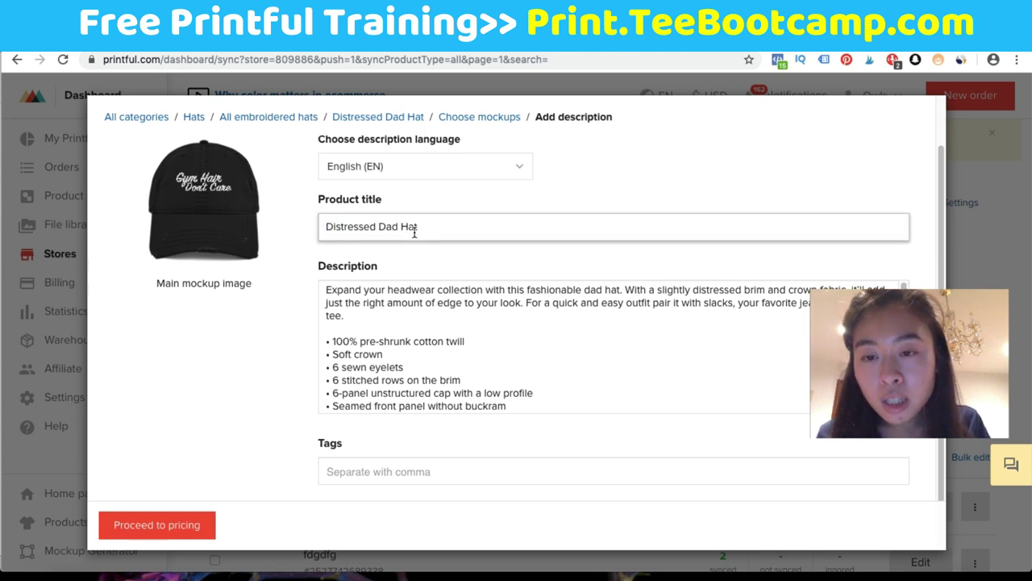
type("Gym Hair Don't Care")
scroll(338, 300, "down", 1)
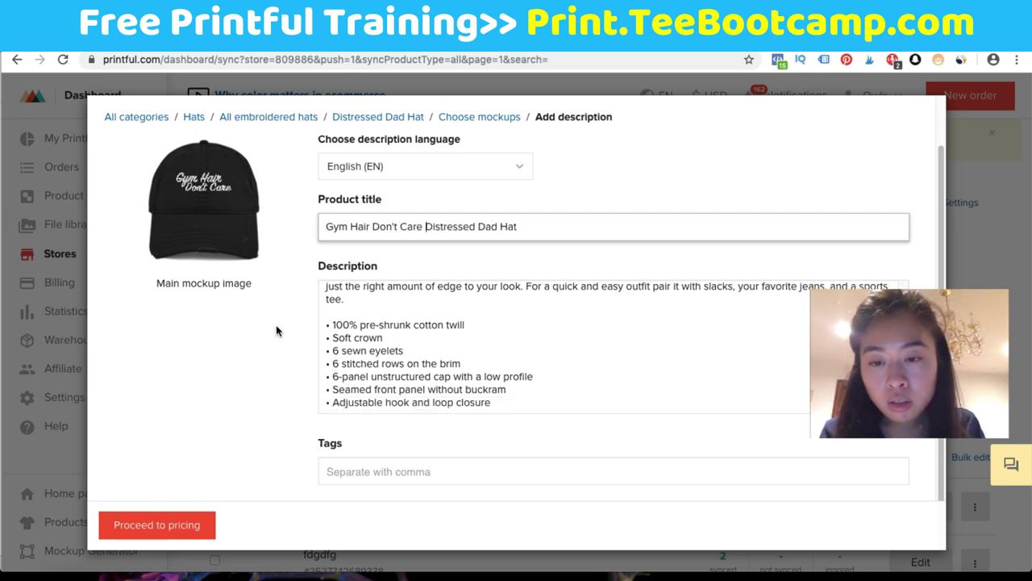
left_click(196, 524)
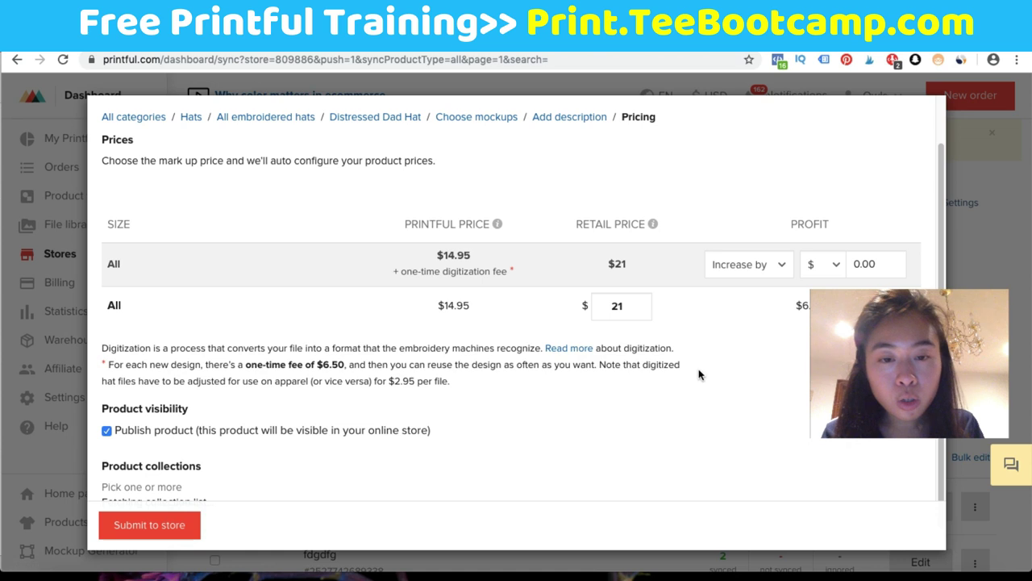
- Set the hat's retail price to $24.99 and submit the published product to the store
left_click_drag(885, 359, 889, 483)
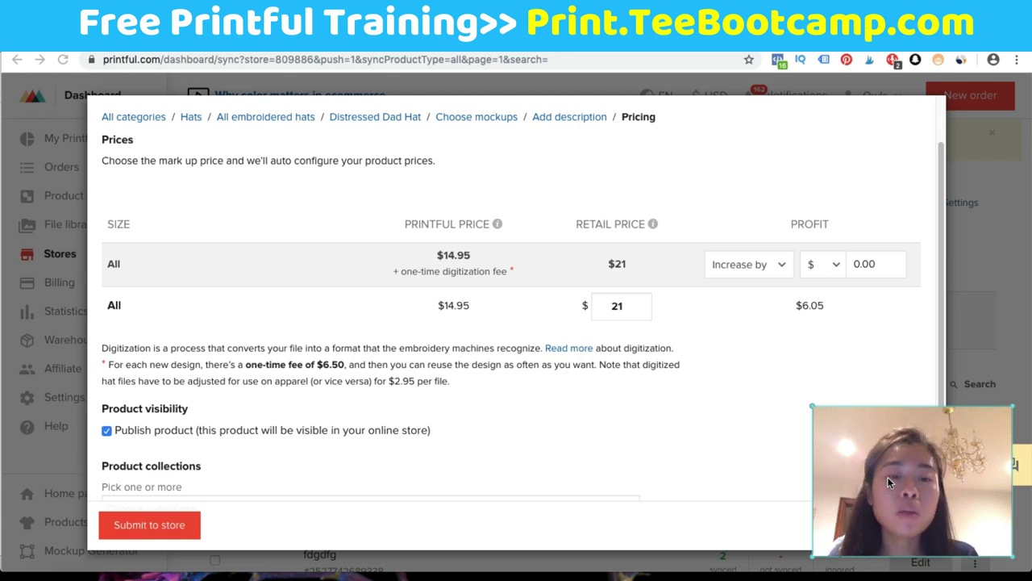
double_click(618, 307)
type("24.99")
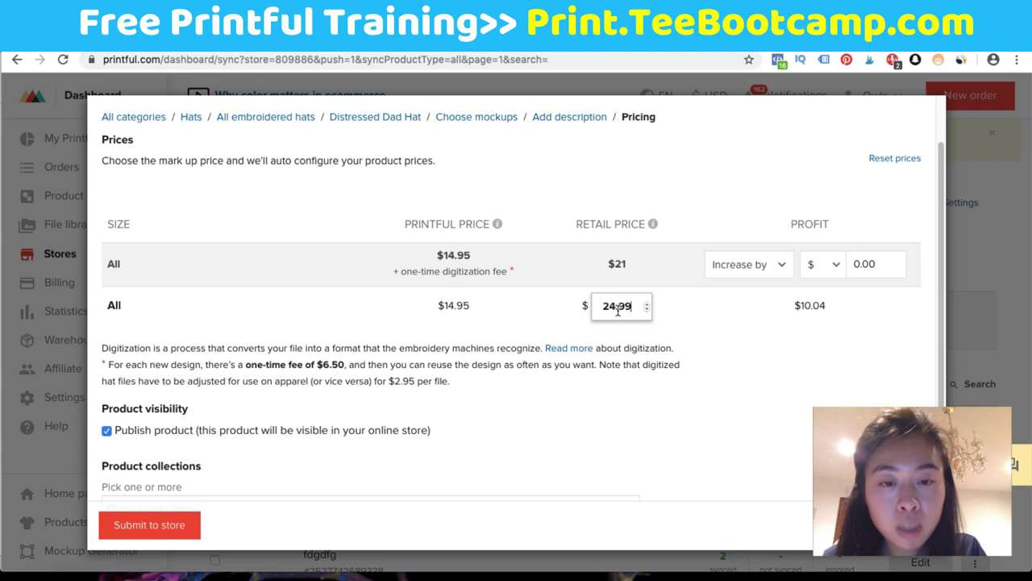
scroll(140, 481, "down", 1)
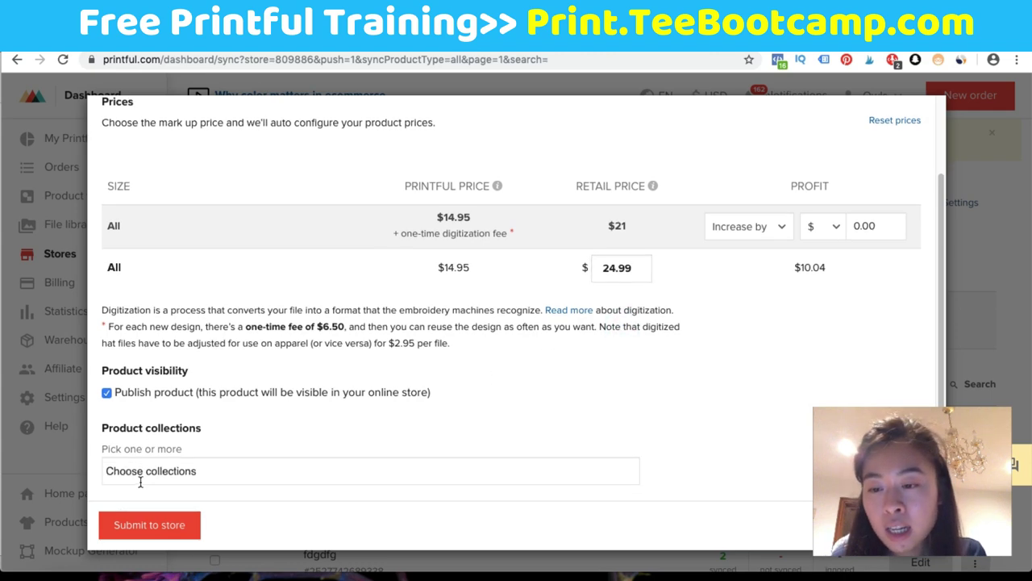
left_click(135, 531)
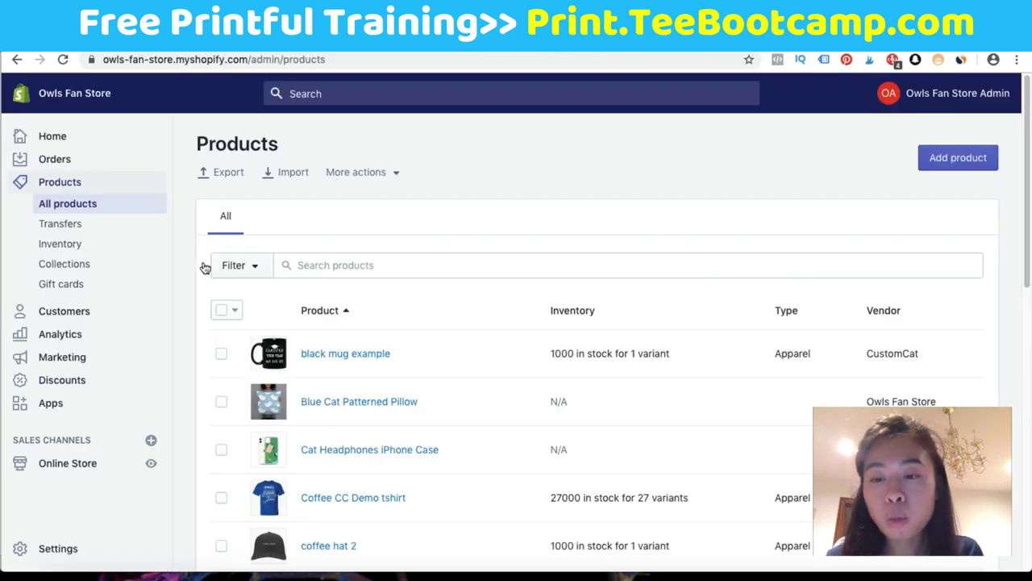
- Refresh the Shopify product list and view the Gym Hair Don't Care Distressed Dad Hat on its storefront page
left_click(63, 59)
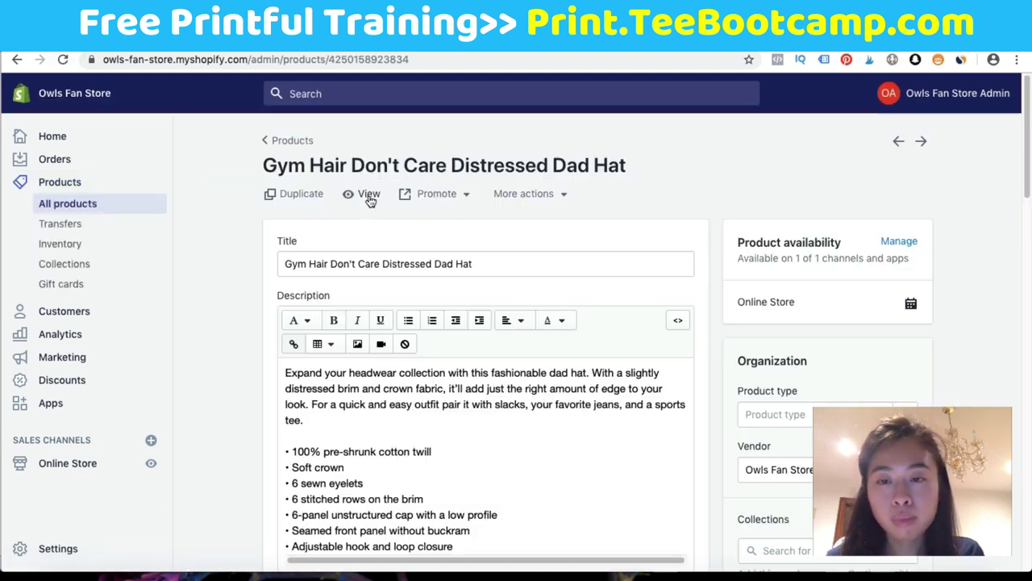
left_click(368, 197)
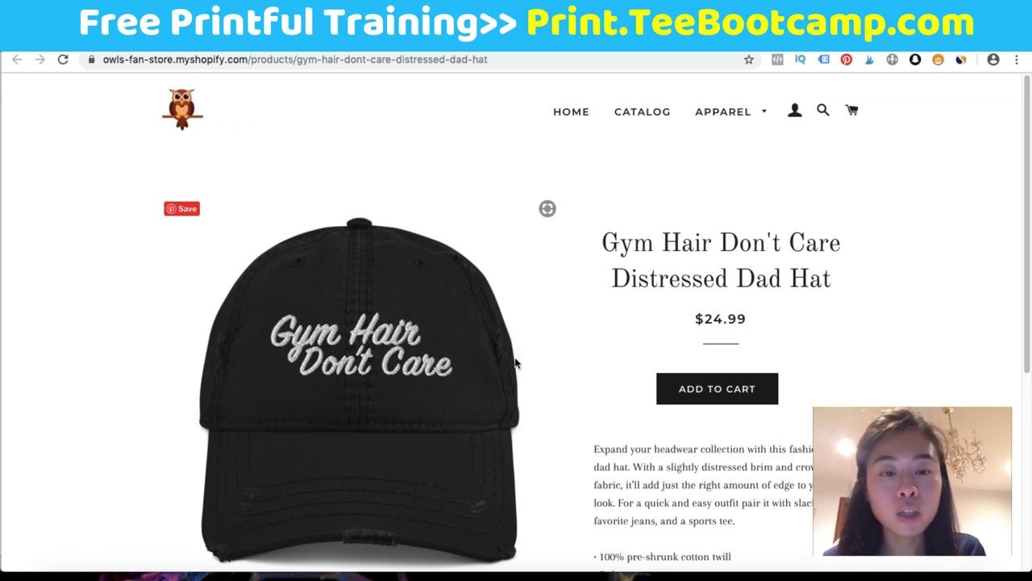
scroll(516, 363, "down", 2)
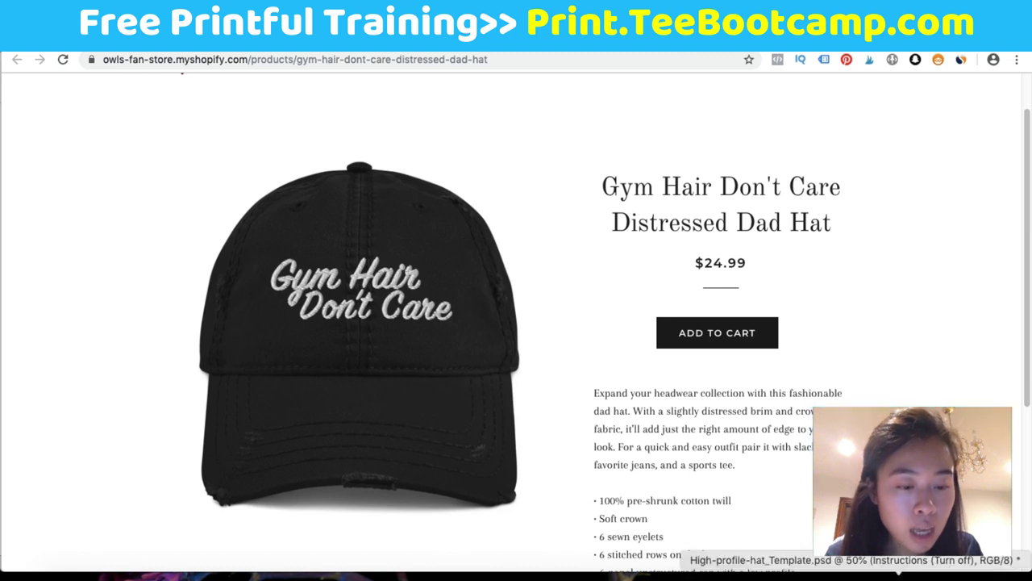
- Switch to Photoshop, bring up dad hat youtube example.psd and check its dimensions in Image Size
left_click(895, 576)
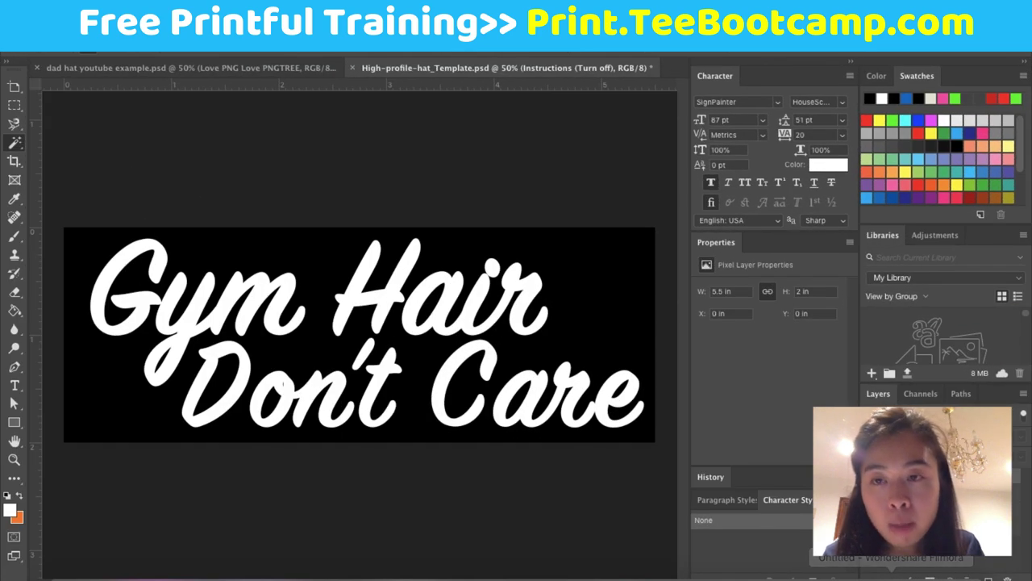
left_click(239, 63)
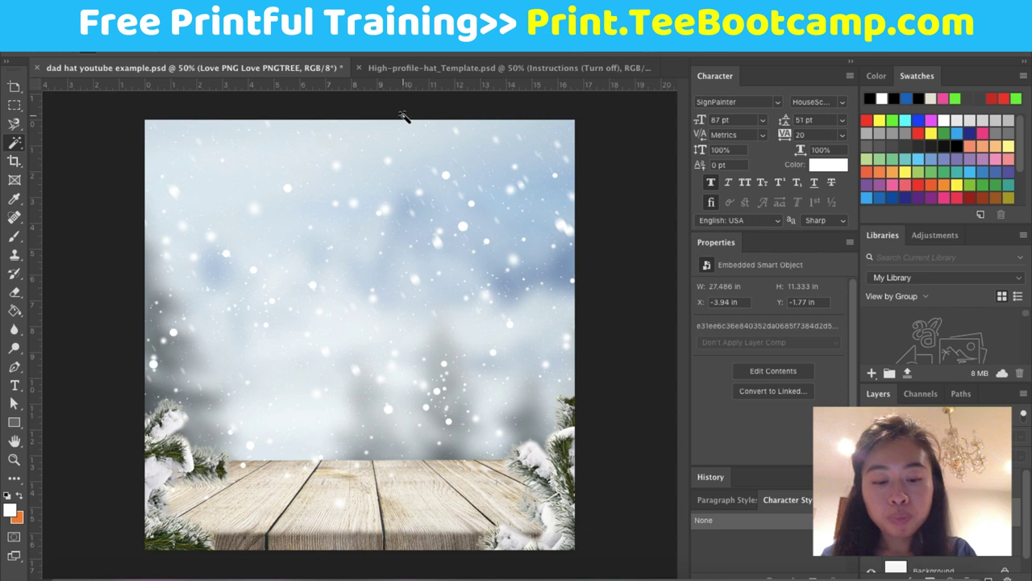
key("super+alt+i")
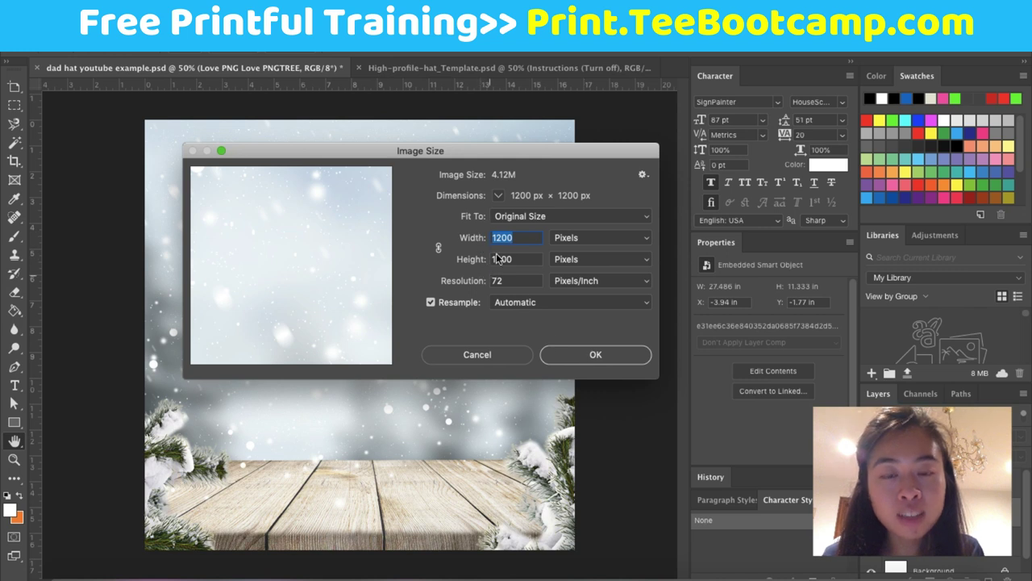
left_click(578, 359)
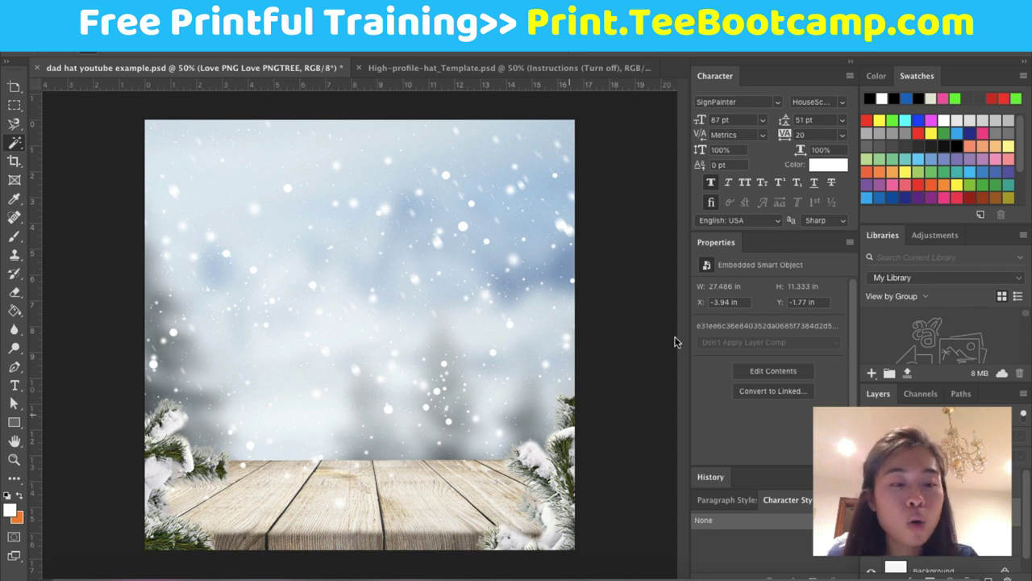
left_click_drag(975, 466, 981, 335)
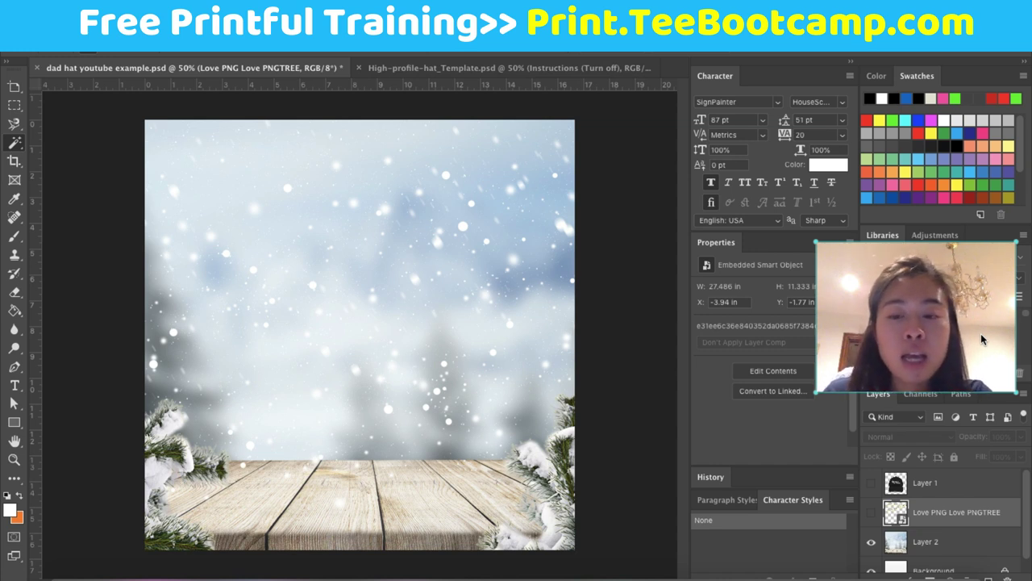
- Show the hat layer and the Love PNG string-lights layer, and shift the lights slightly over the snowy background
left_click(1030, 272)
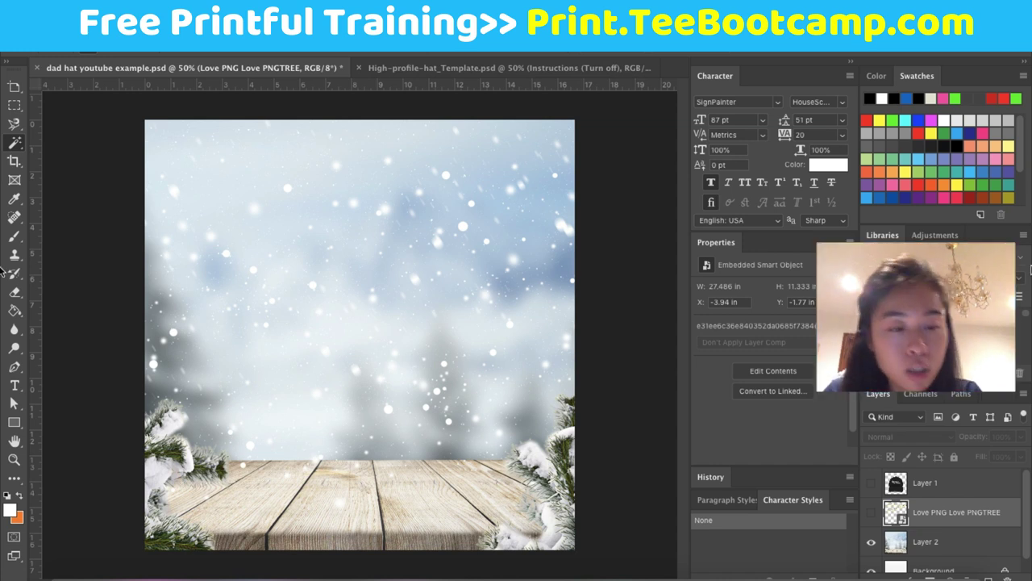
left_click(872, 482)
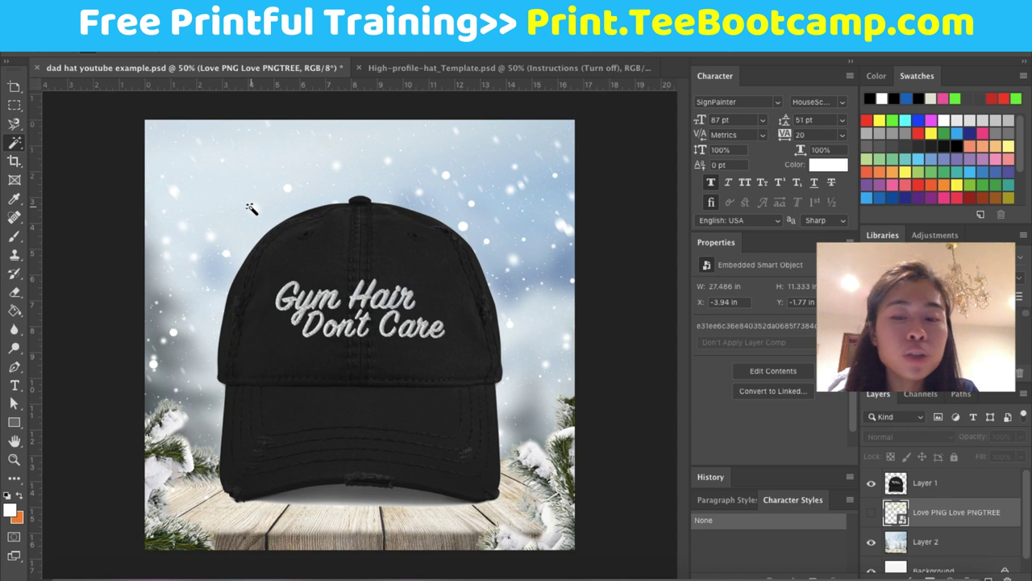
left_click(872, 513)
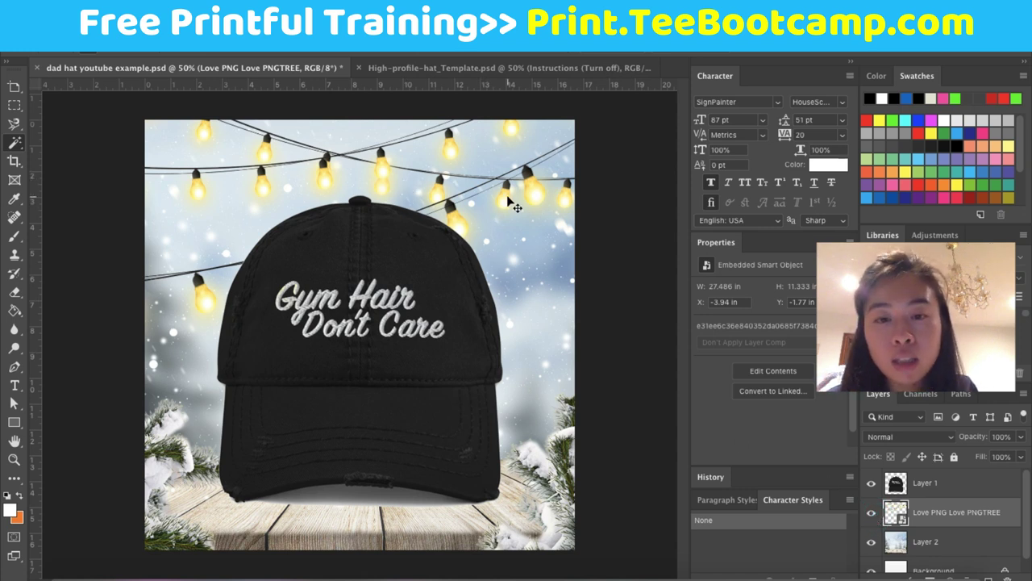
left_click_drag(487, 208, 510, 205)
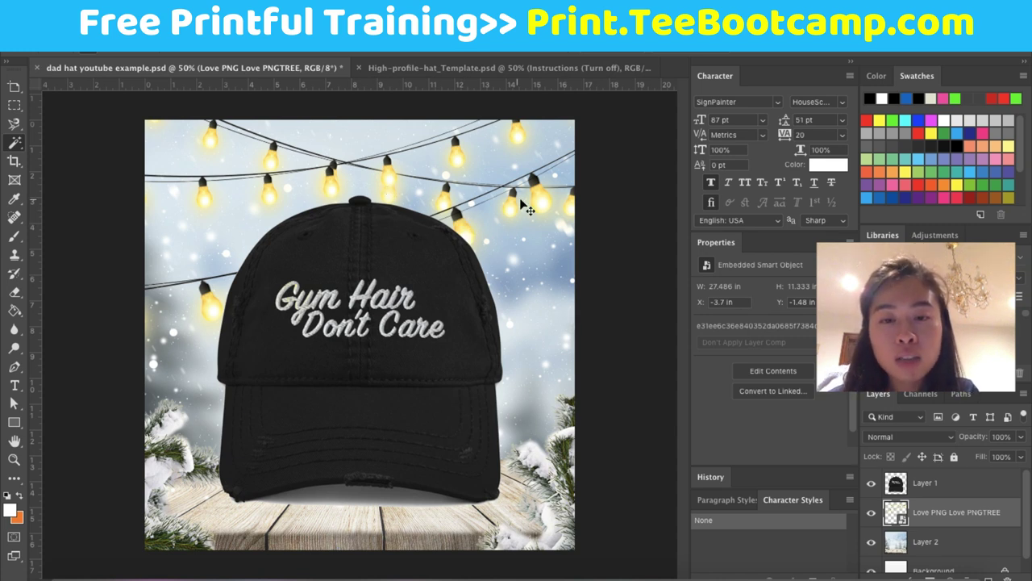
left_click_drag(516, 208, 516, 208)
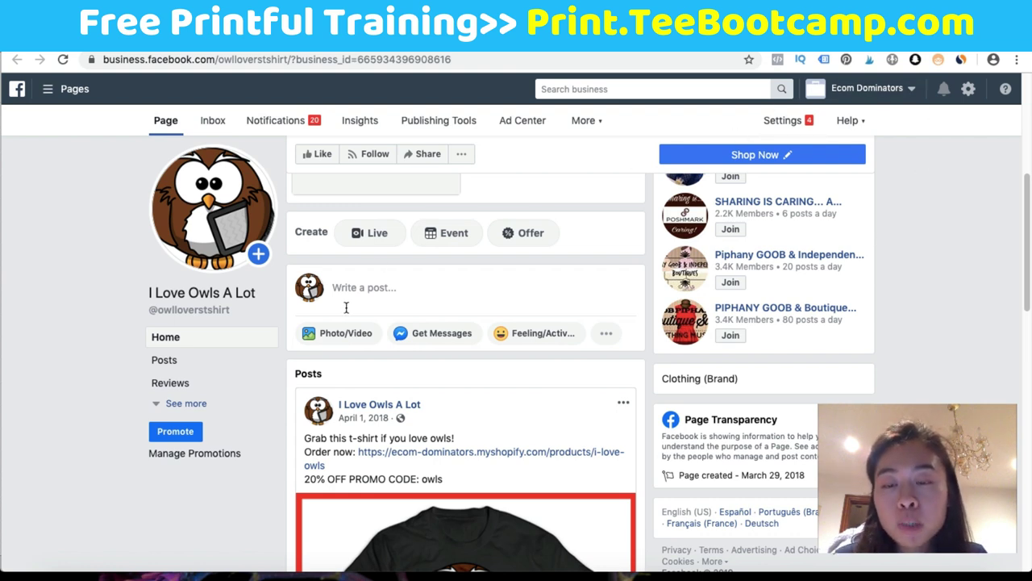
- On the I Love Owls A Lot Facebook page, create a photo post with the hat mockup and text "Do you have gym hair? Grab your hat here:"
left_click(360, 333)
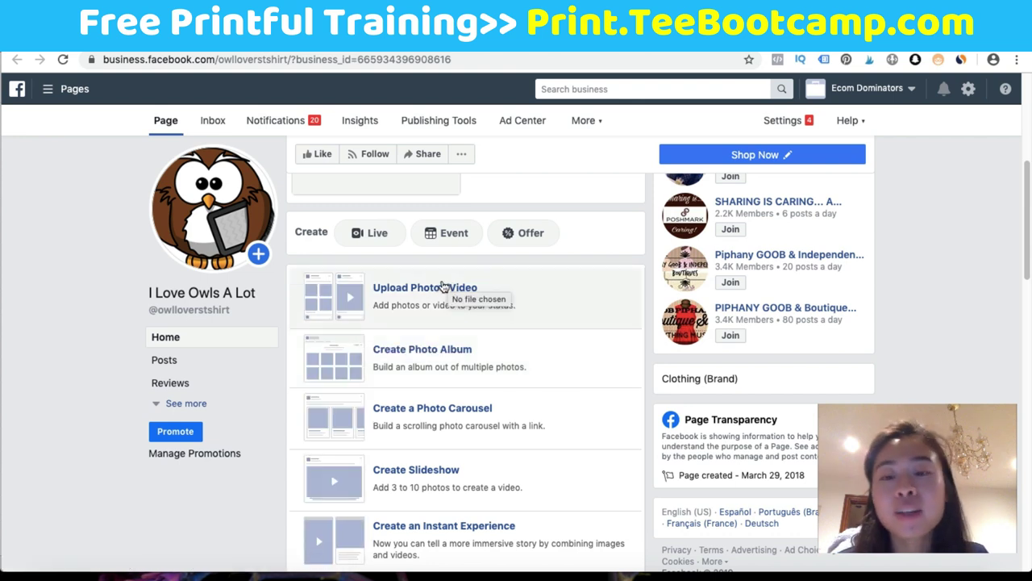
left_click(442, 288)
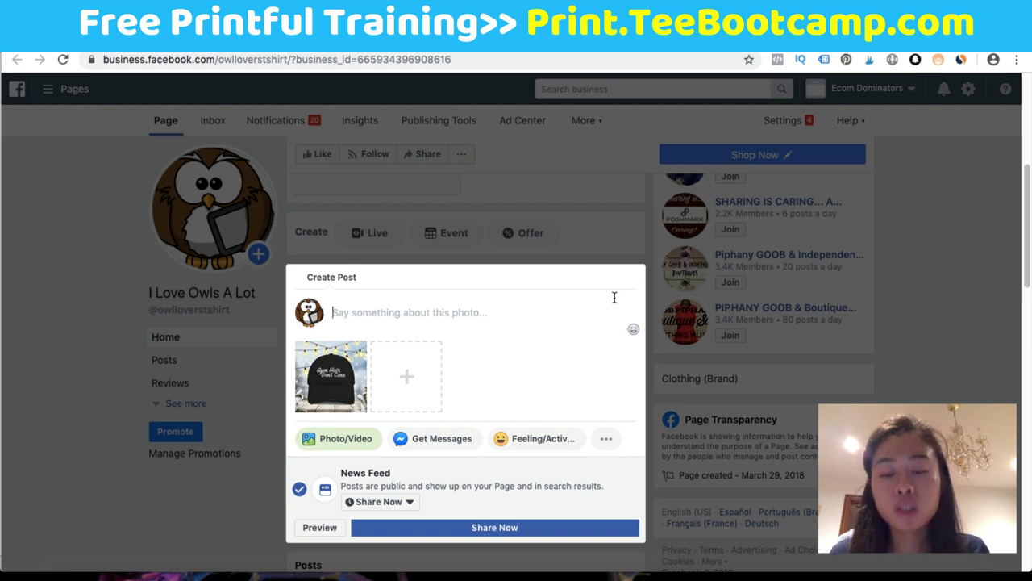
type("Do you have gym hai")
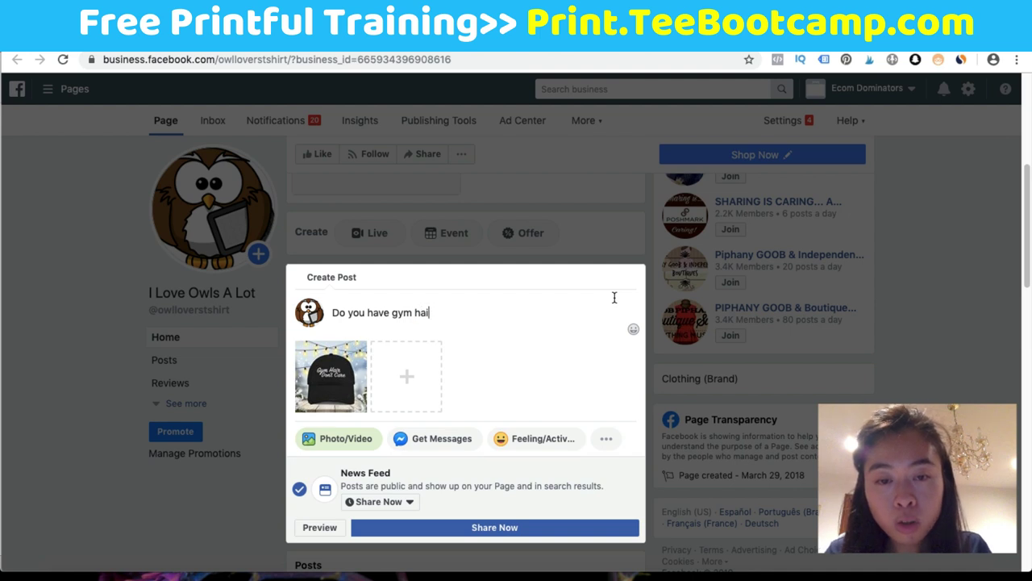
key("Return")
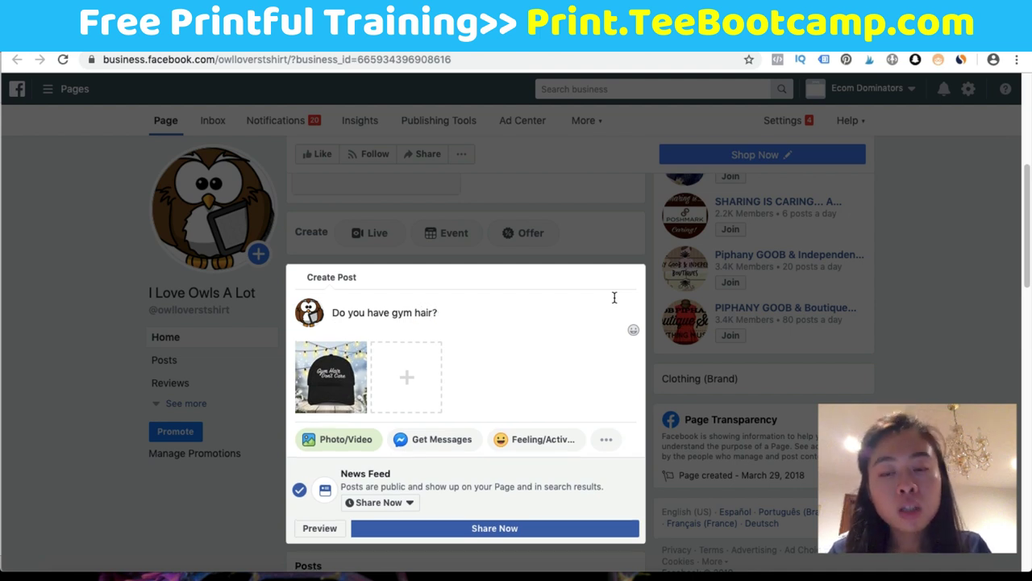
type("G")
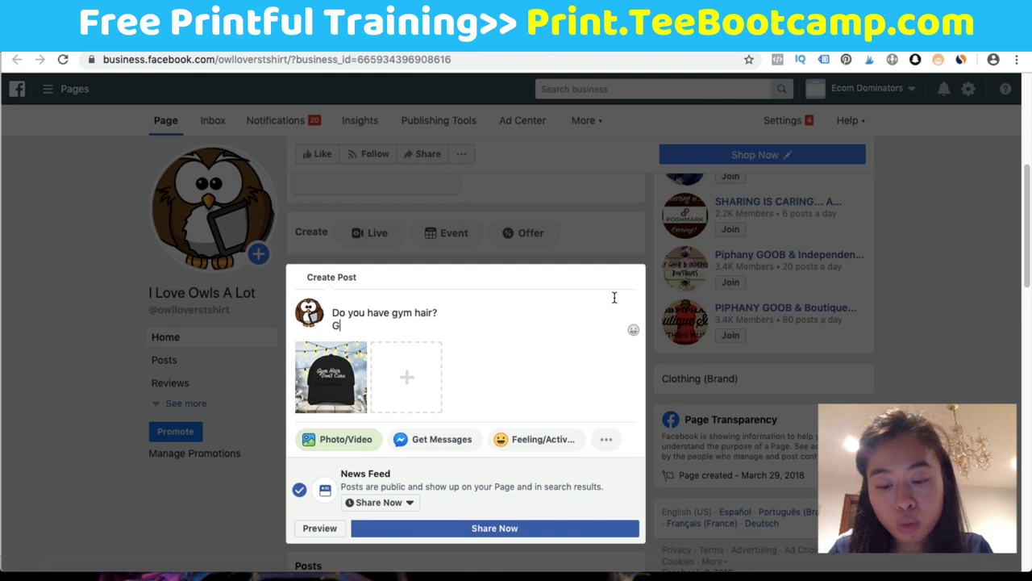
type("rab your hat here:")
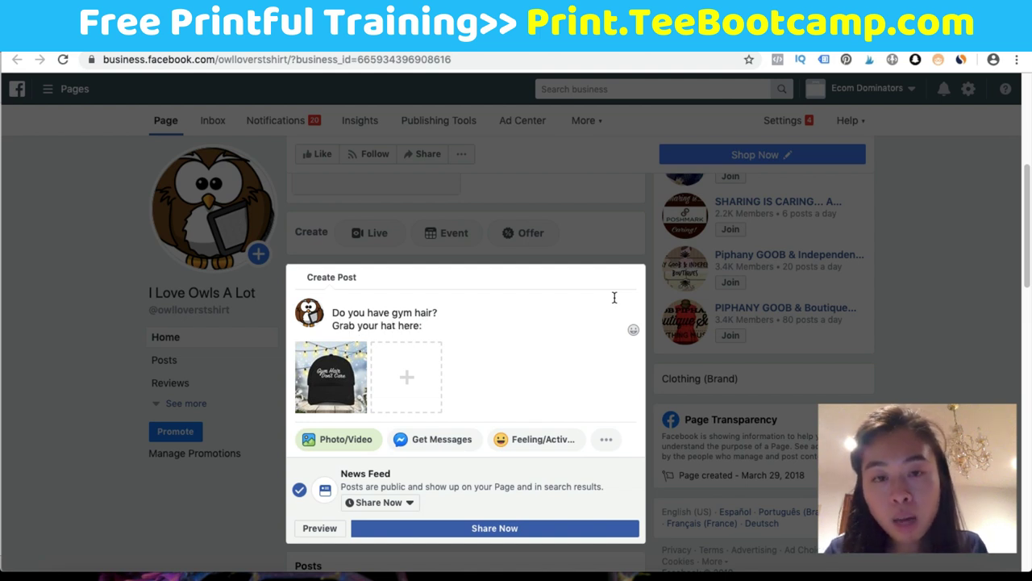
- Copy the hat's storefront link into the Facebook post and add the line "Limited time only!" below it
left_click(392, 37)
left_click(392, 58)
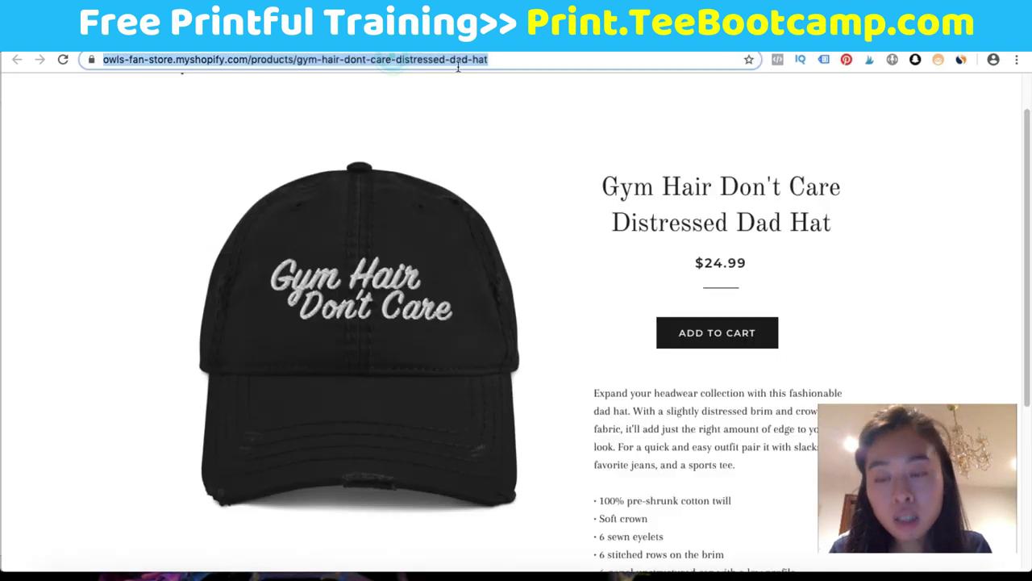
key("super+c")
key("ctrl+shift+Tab")
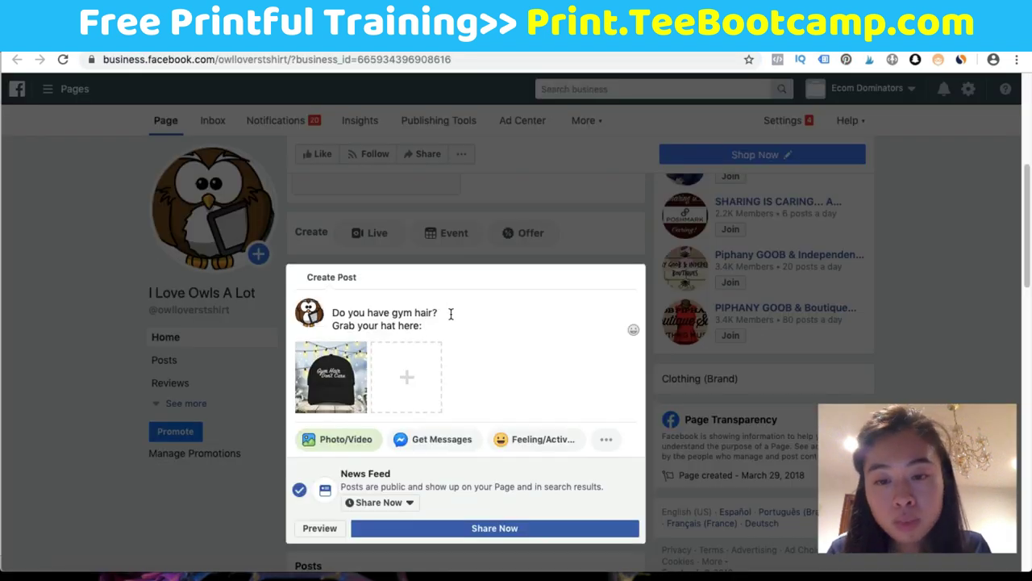
key("super+v")
key("Return")
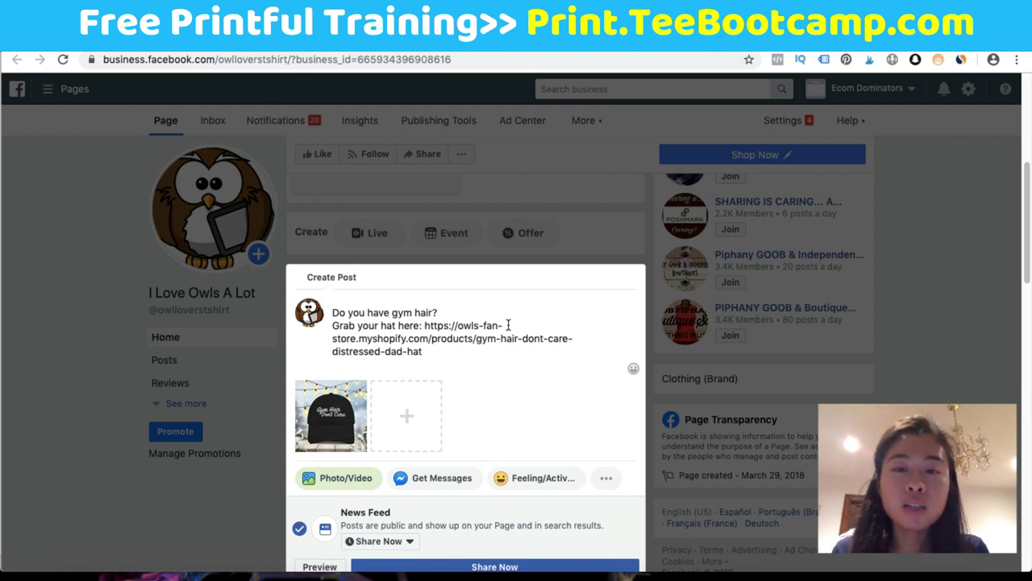
type("Limited time only!")
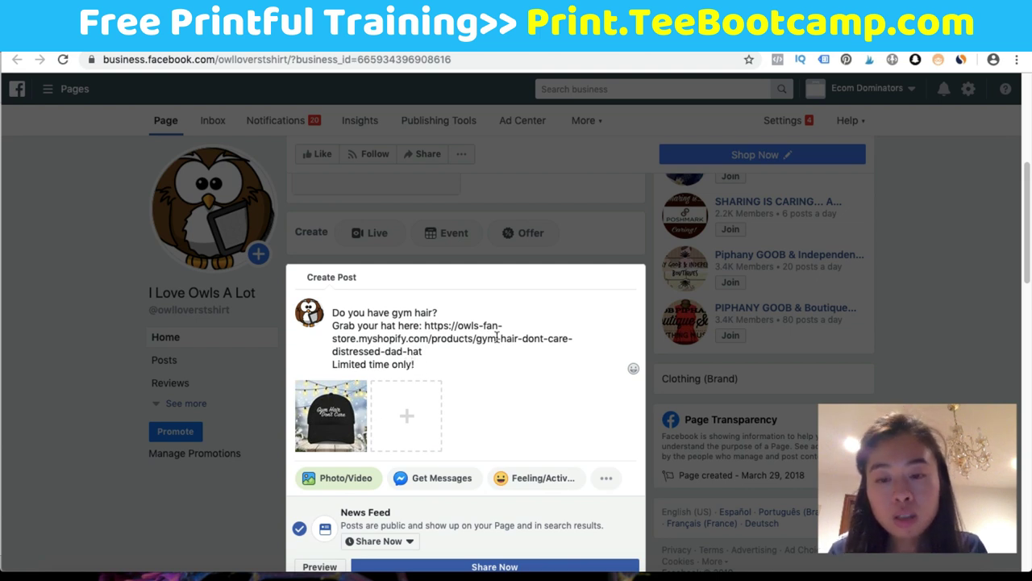
- Share the hat post as a regular post and review it on the page
scroll(451, 371, "down", 3)
left_click(484, 365)
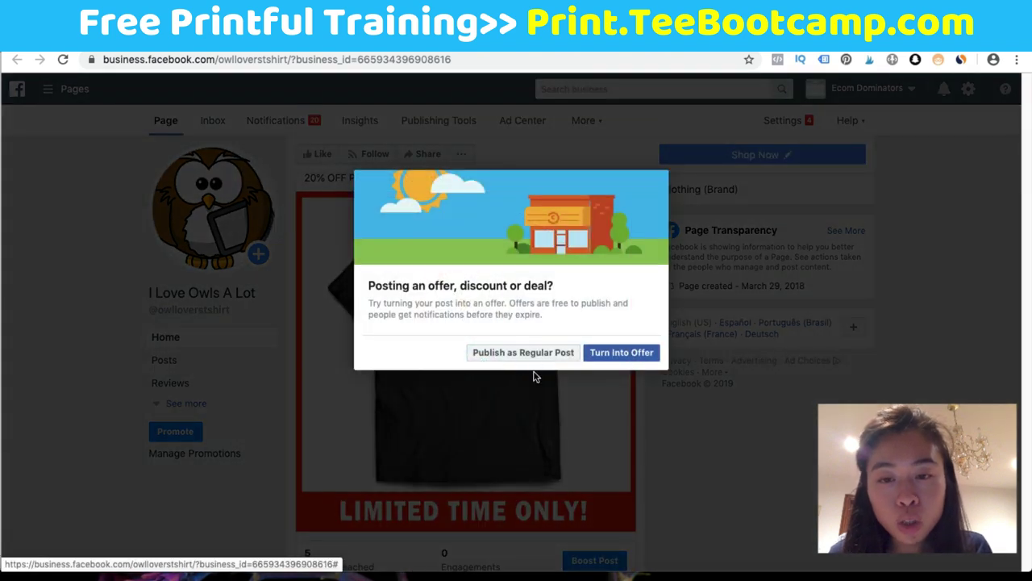
left_click(533, 352)
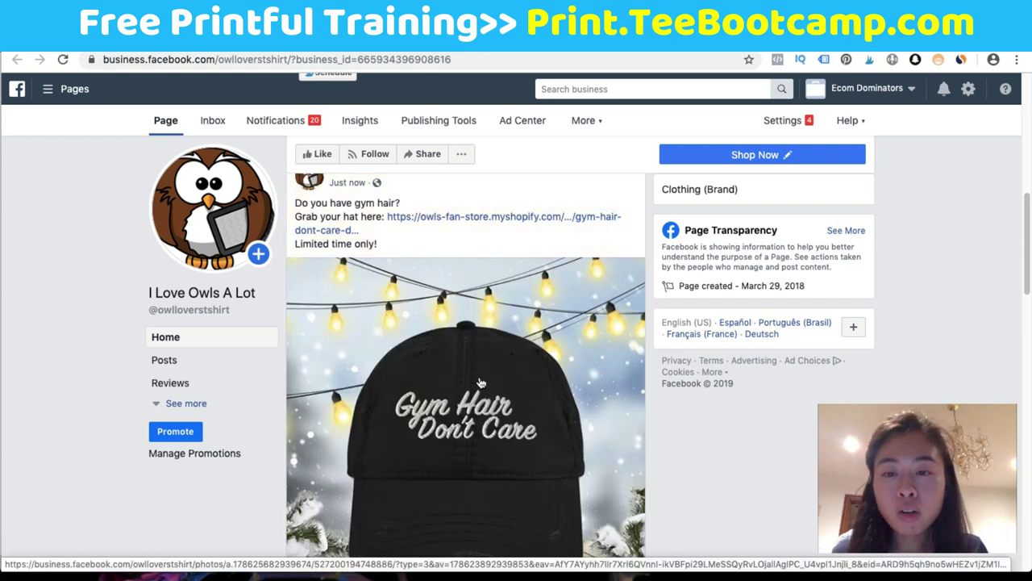
scroll(567, 482, "down", 3)
scroll(567, 482, "up", 2)
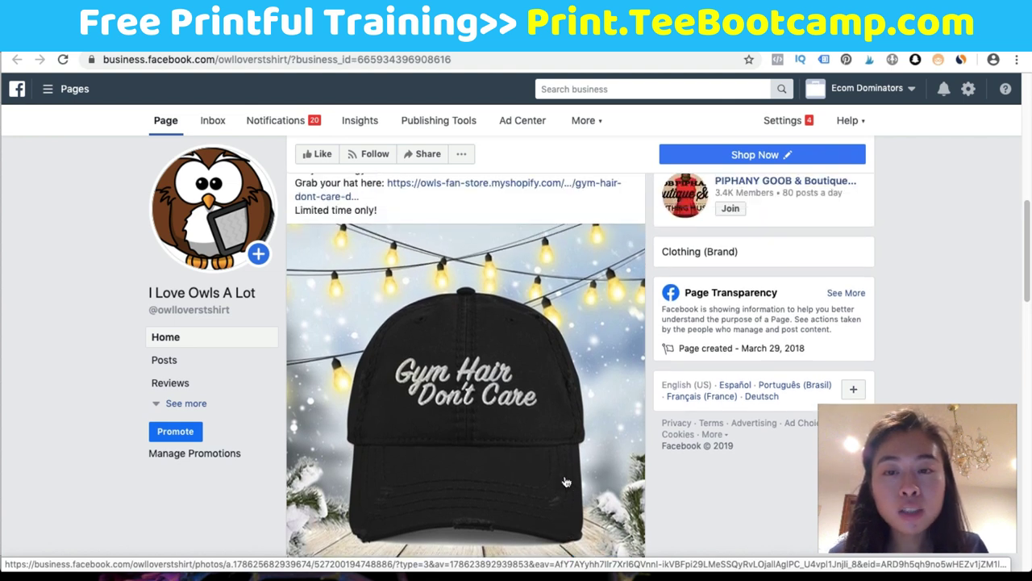
scroll(567, 481, "down", 1)
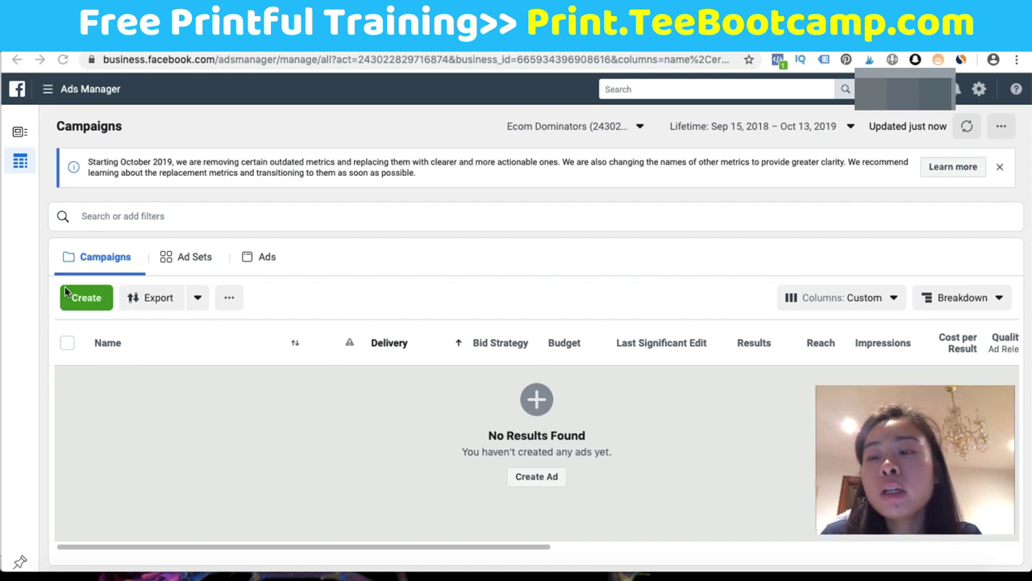
- In Facebook Ads Manager, create a new campaign with the Conversions objective
left_click(84, 307)
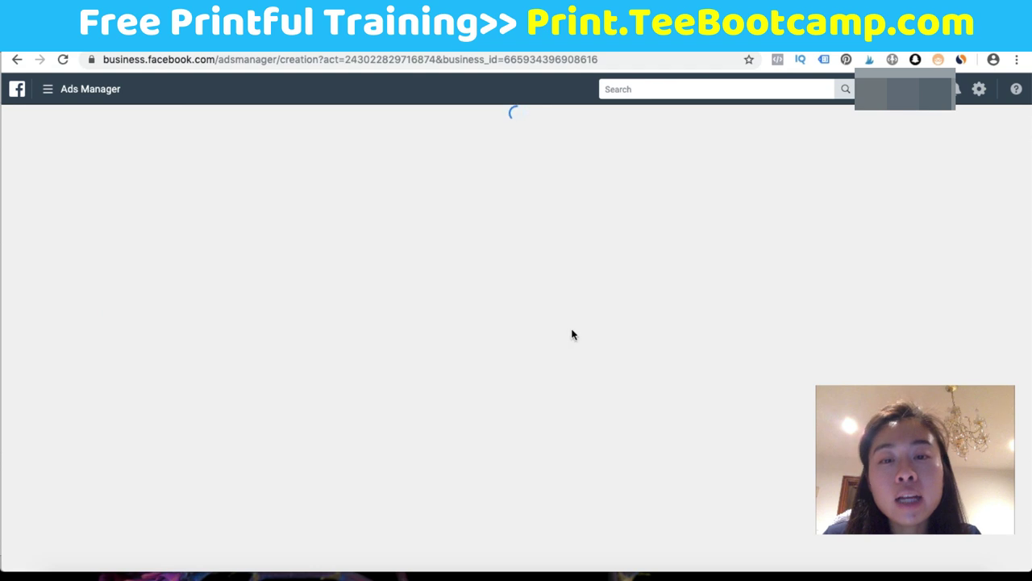
scroll(529, 348, "down", 5)
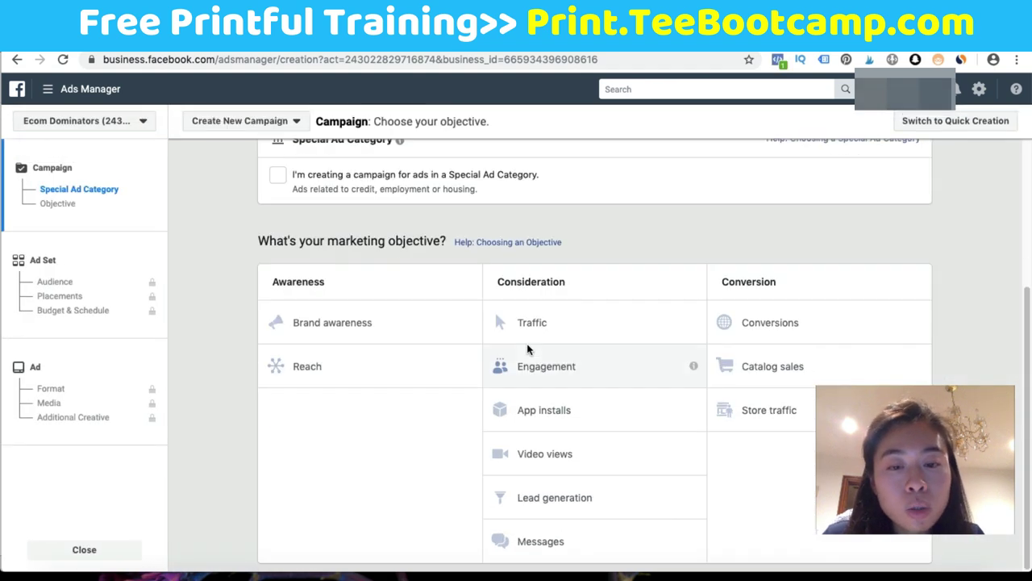
left_click(744, 342)
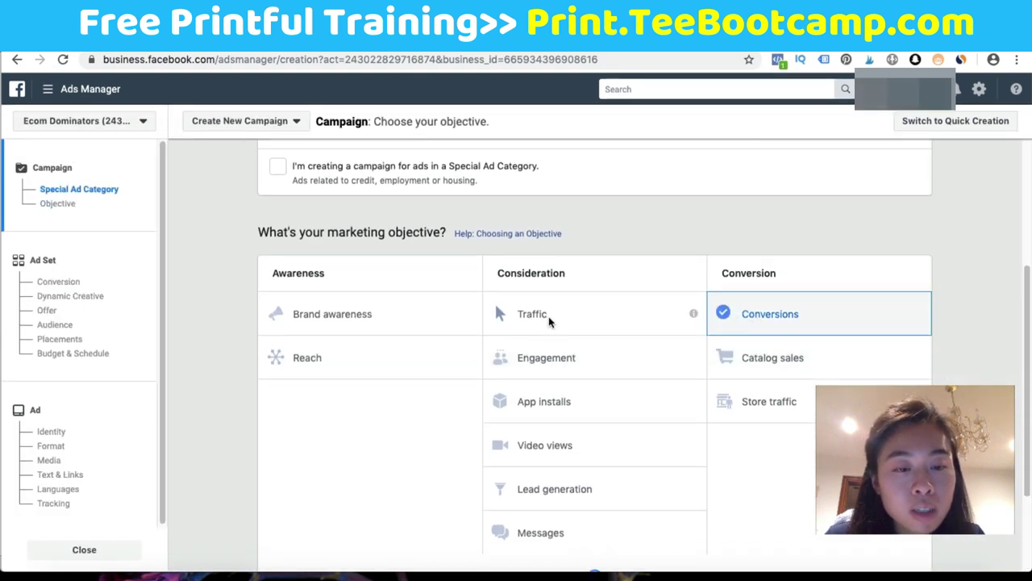
scroll(548, 318, "down", 4)
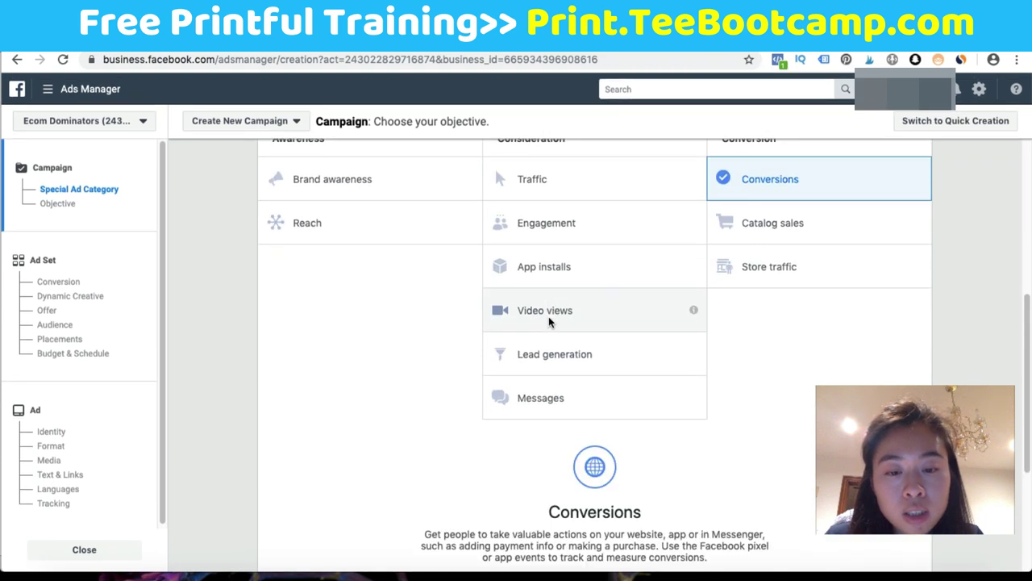
- Name the campaign "dad hat example" and continue to the ad set setup
scroll(548, 316, "down", 3)
double_click(562, 370)
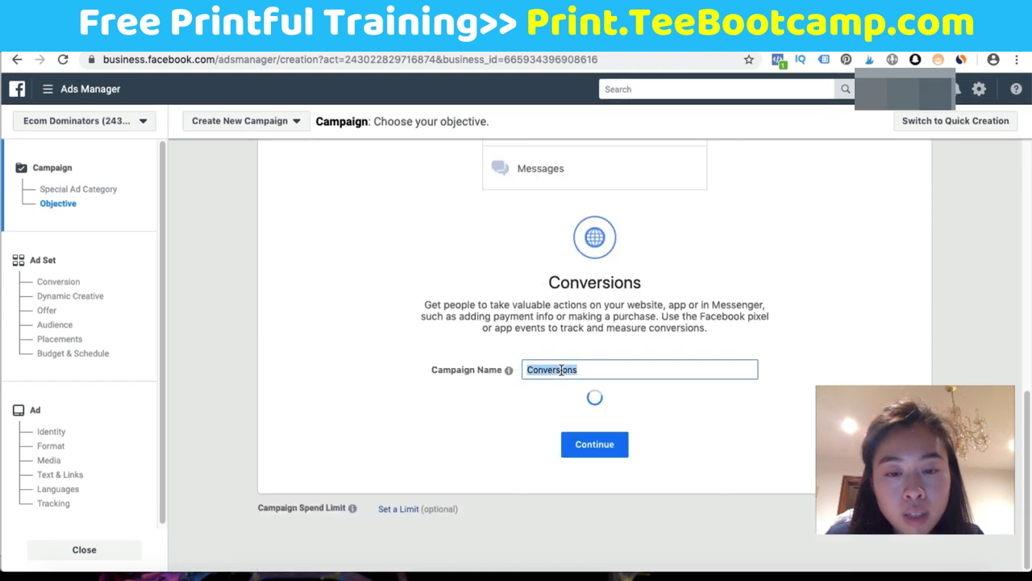
type("dad")
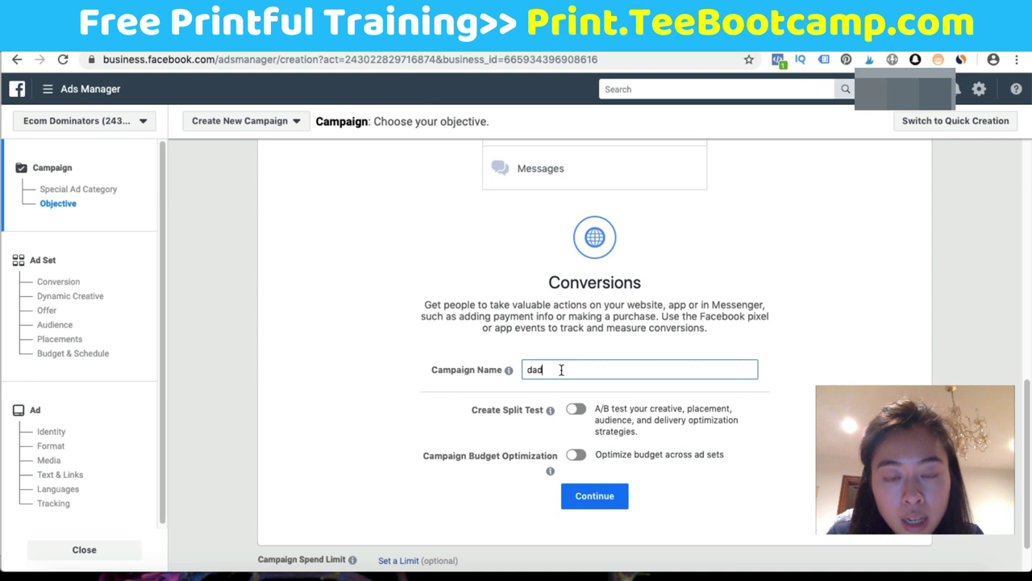
type(" hat example")
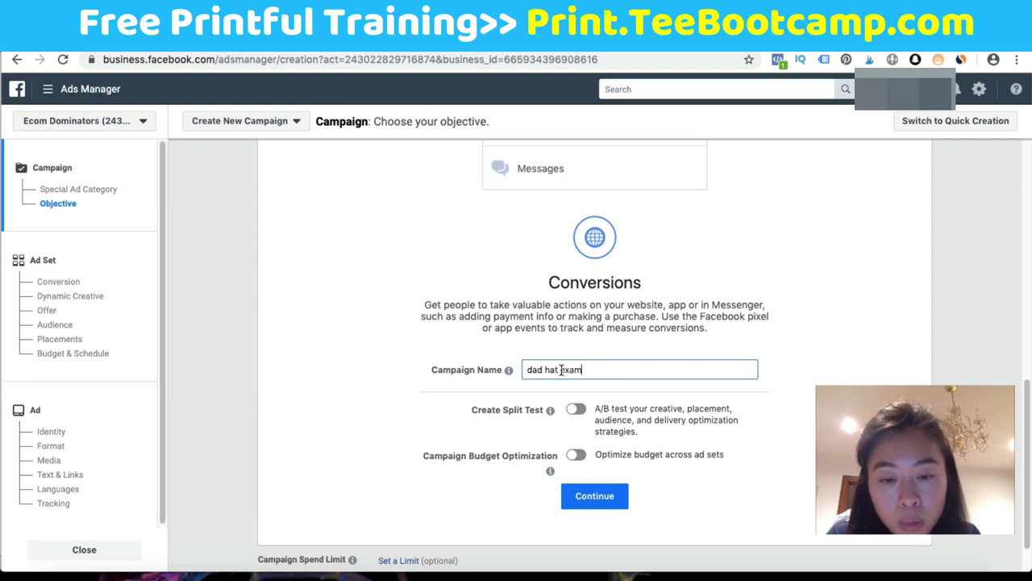
left_click(594, 493)
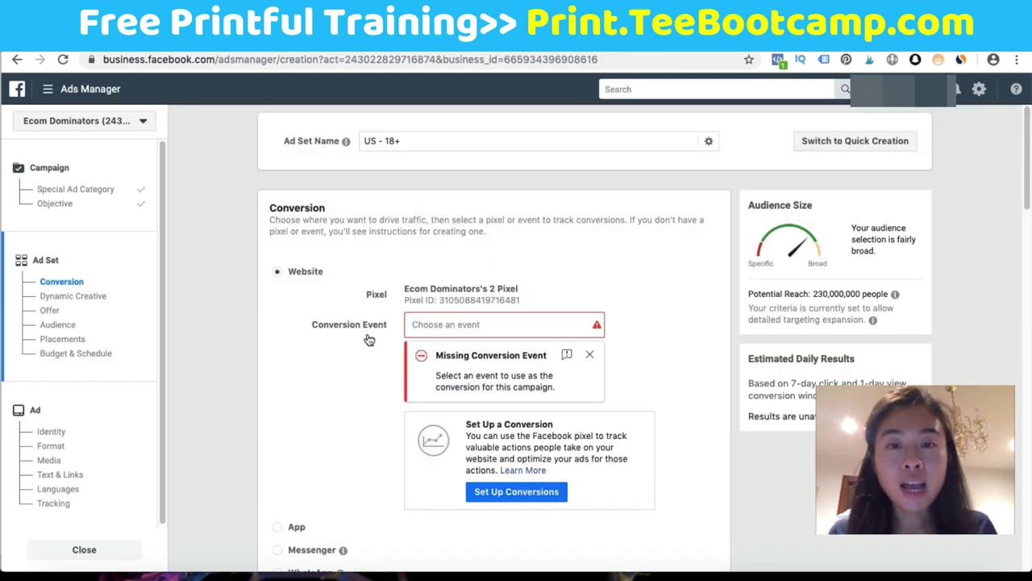
- Choose Purchase as the website conversion event for the ad set
left_click(471, 325)
scroll(464, 411, "down", 3)
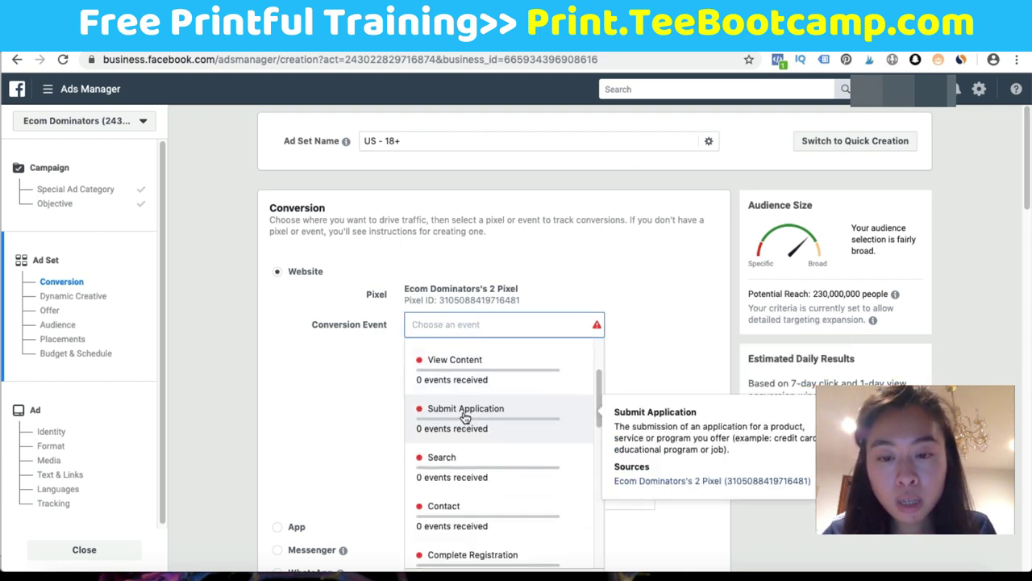
scroll(484, 423, "down", 1)
scroll(492, 429, "down", 3)
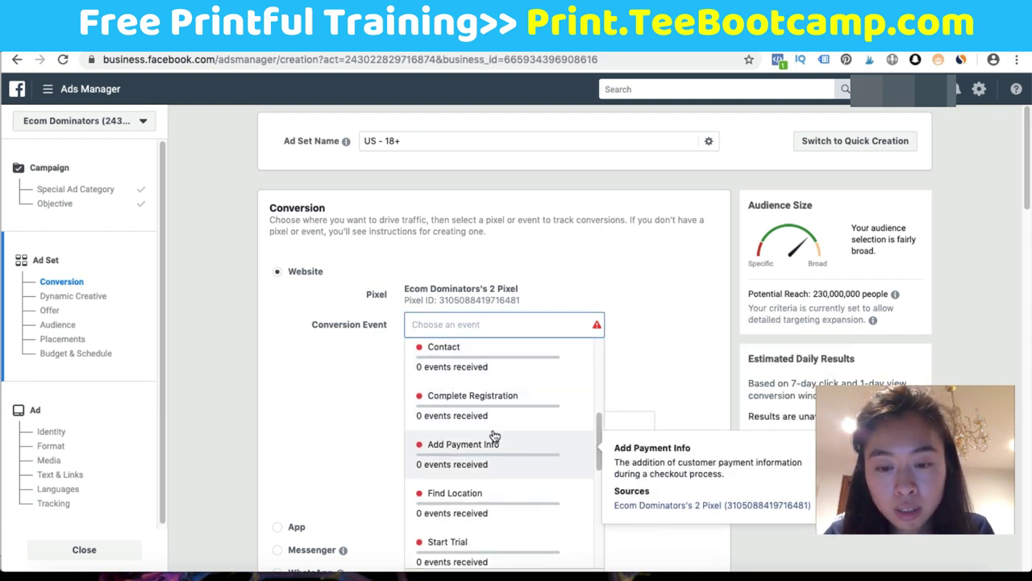
left_click(475, 544)
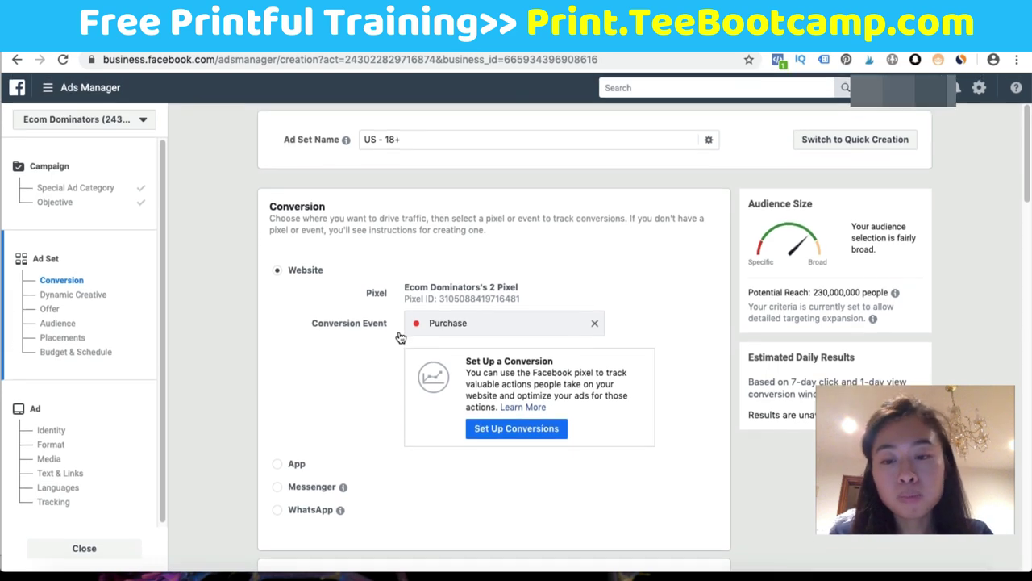
- Set the ad set audience's minimum age to 20
scroll(400, 337, "down", 5)
scroll(399, 326, "down", 4)
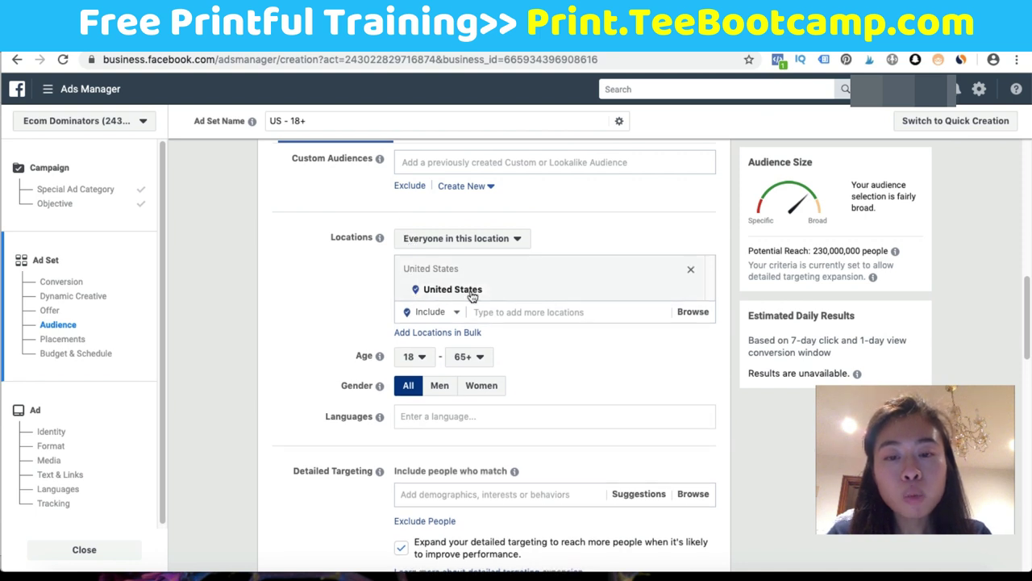
left_click(414, 356)
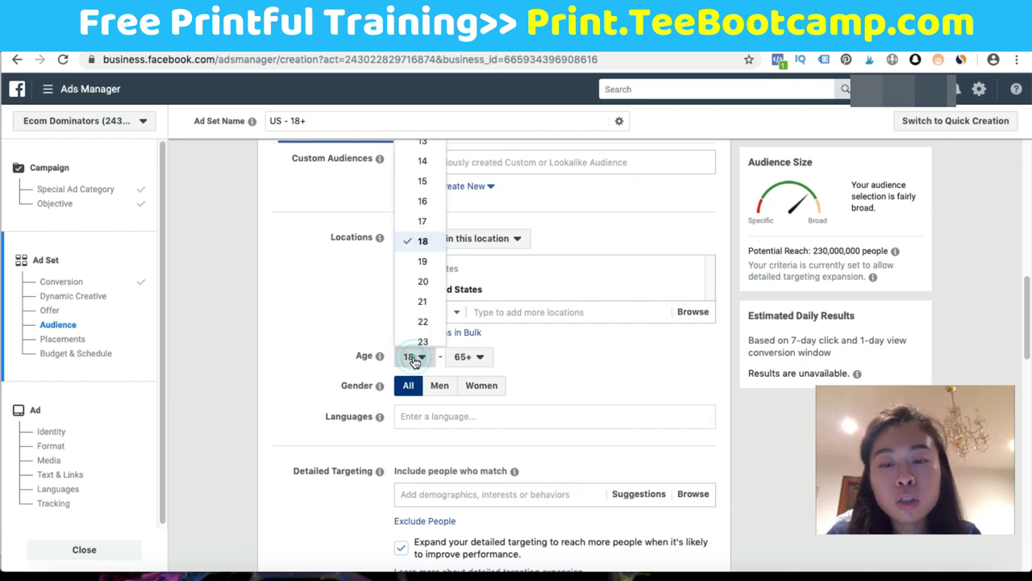
left_click(423, 281)
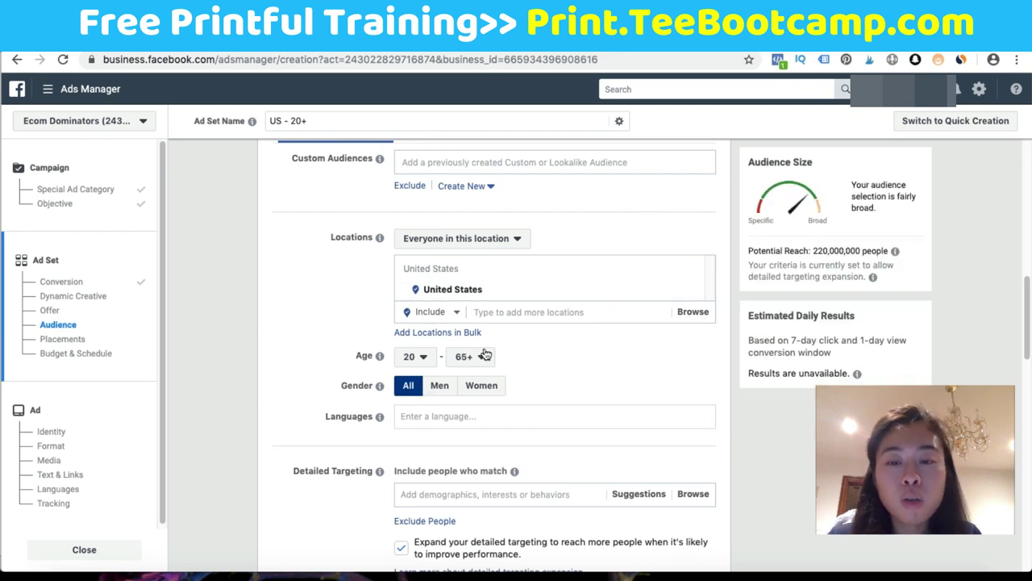
- Restrict the ad set audience's language to English (All)
scroll(484, 355, "down", 1)
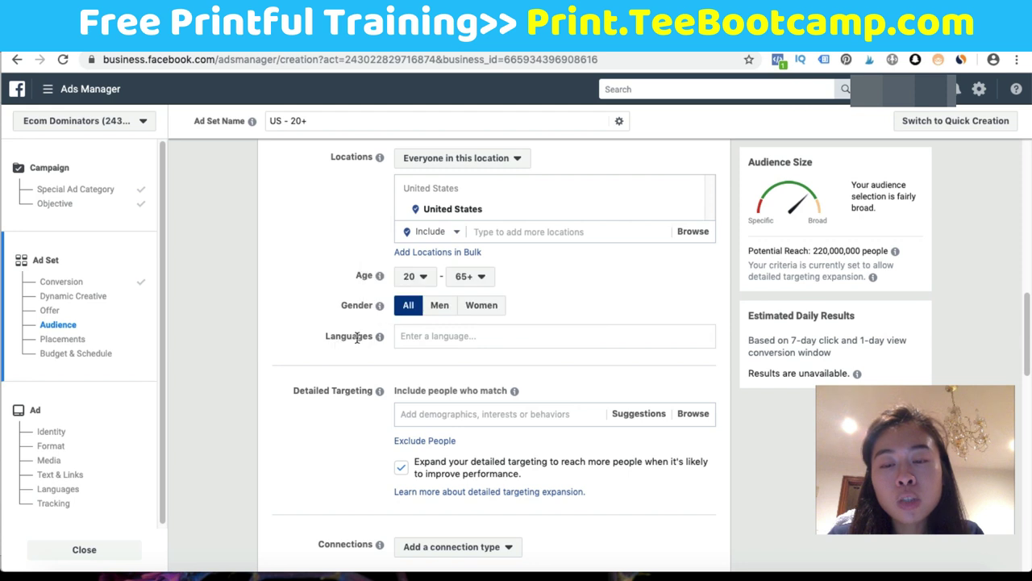
left_click(425, 339)
type("englsi")
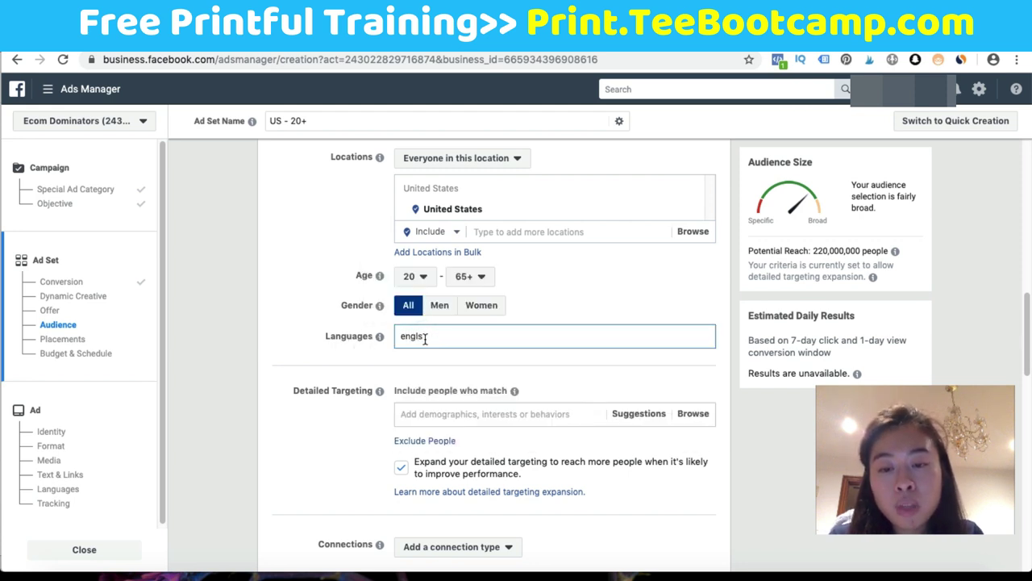
key("BackSpace")
key("BackSpace")
left_click(427, 360)
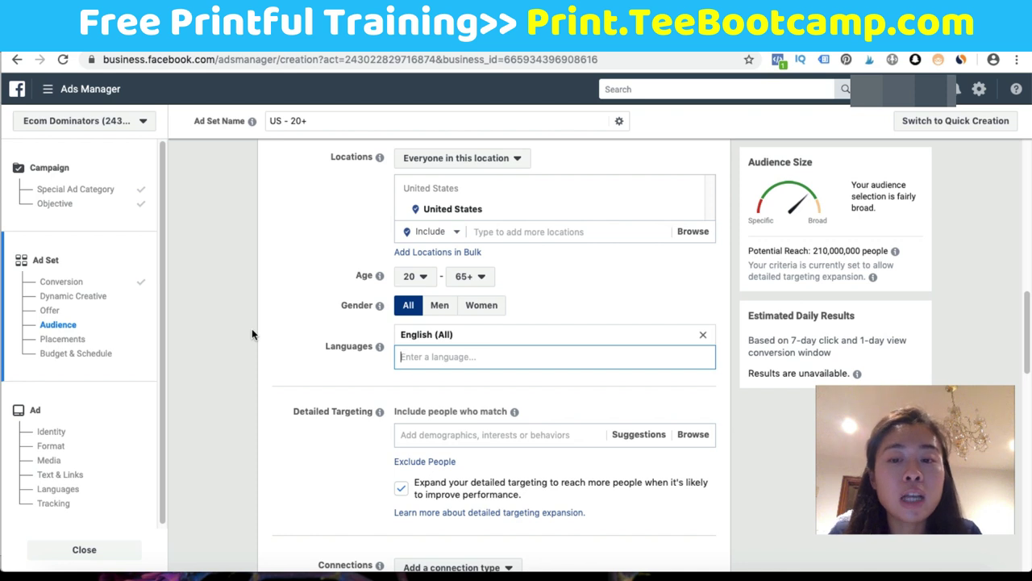
- Search detailed targeting for "workout", add the Physical exercise interest, and turn off detailed targeting expansion
scroll(252, 333, "down", 2)
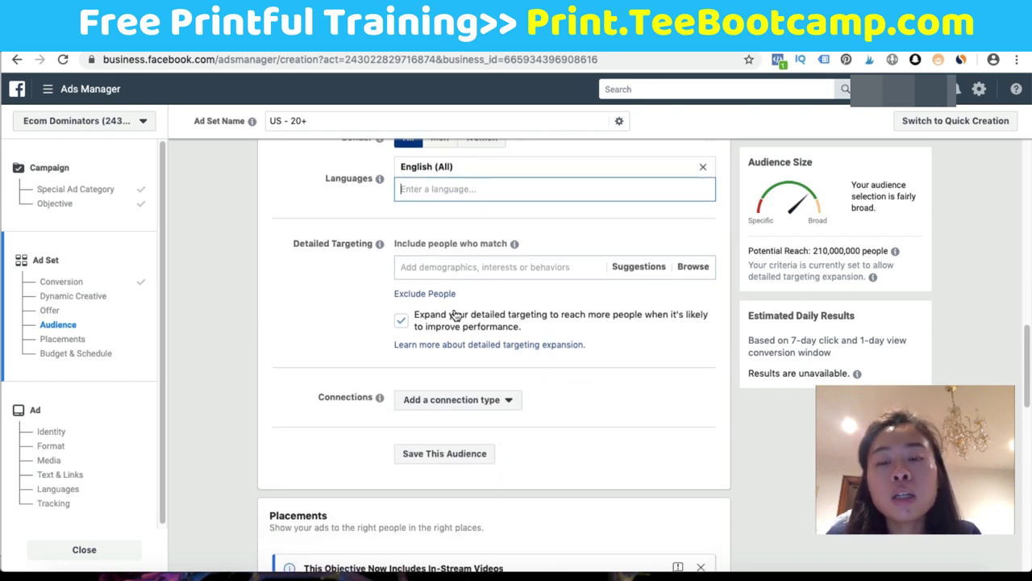
left_click(458, 266)
type("gym")
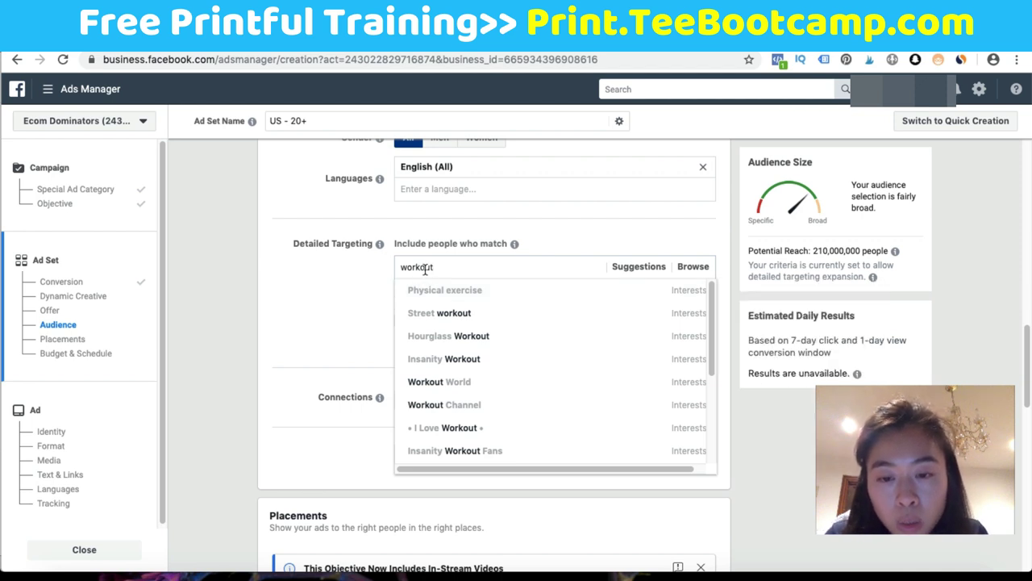
left_click(428, 290)
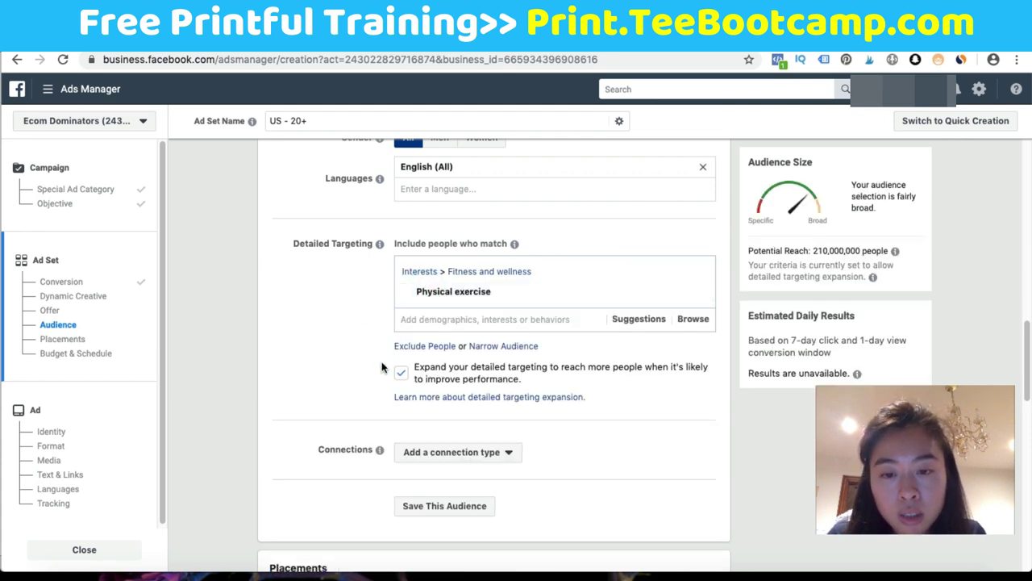
left_click(401, 375)
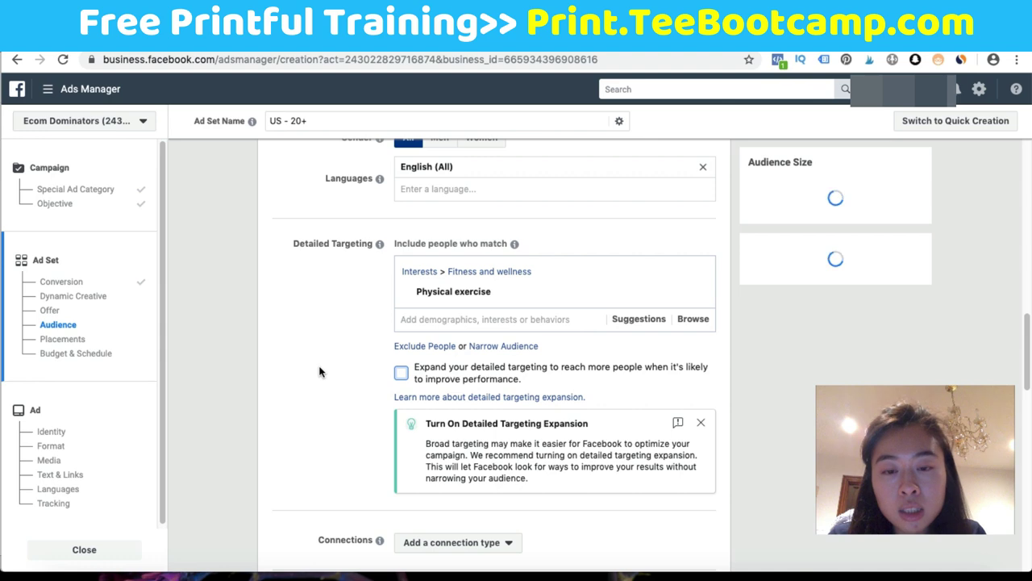
- Switch the ad set to manually edited placements and exclude the Messenger platform
scroll(320, 371, "down", 10)
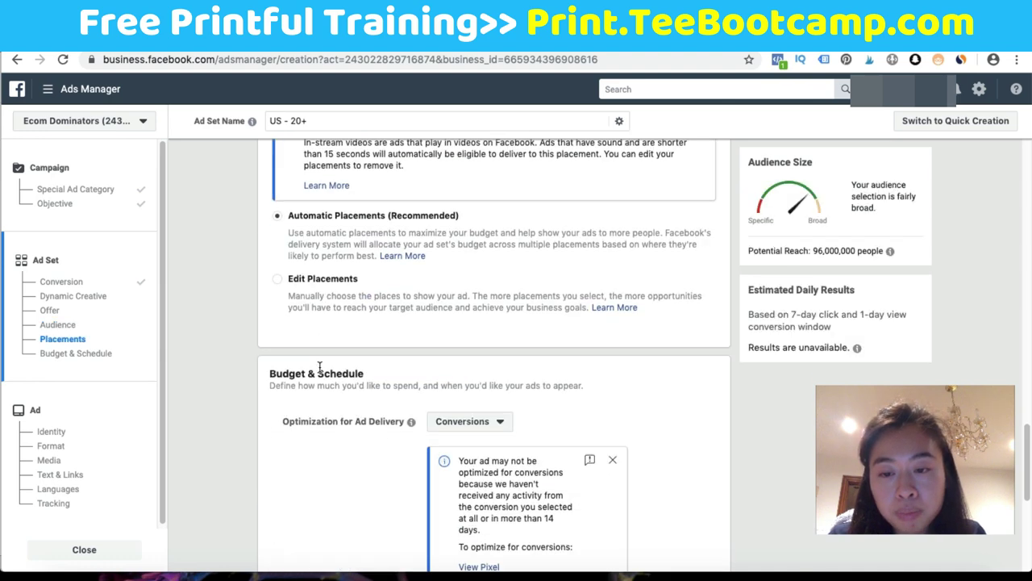
left_click(323, 285)
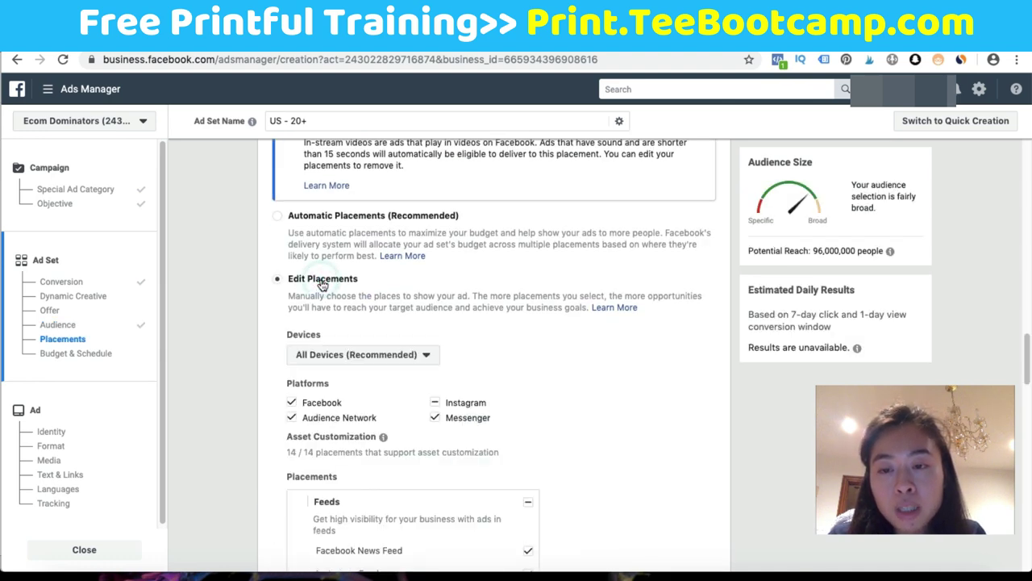
scroll(323, 282, "down", 2)
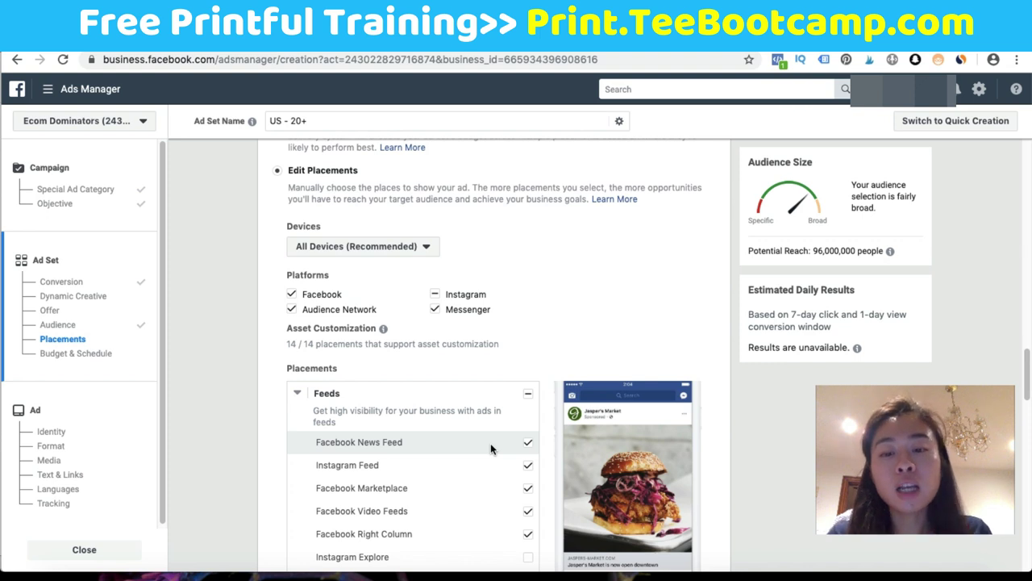
scroll(524, 461, "down", 1)
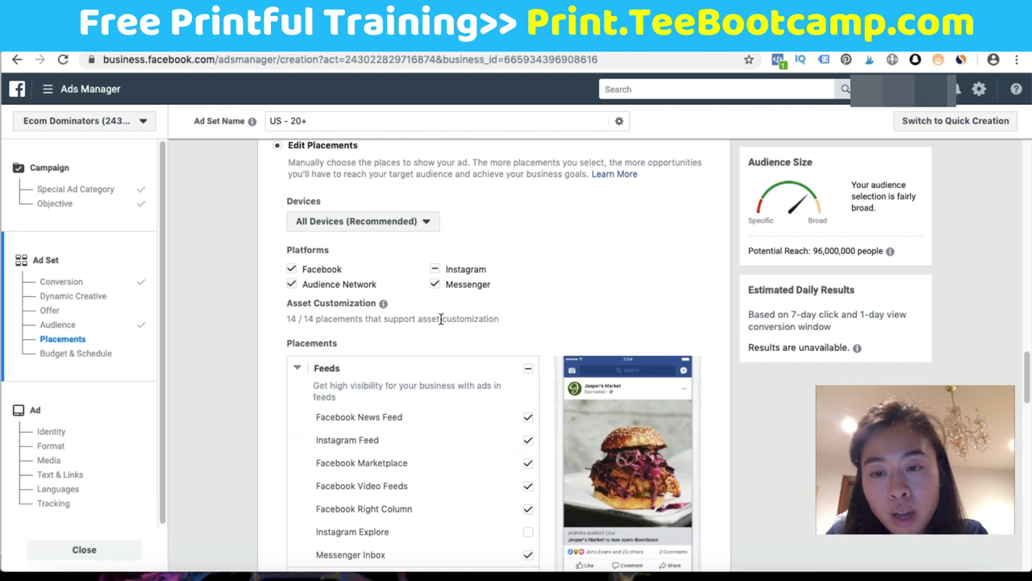
left_click(437, 286)
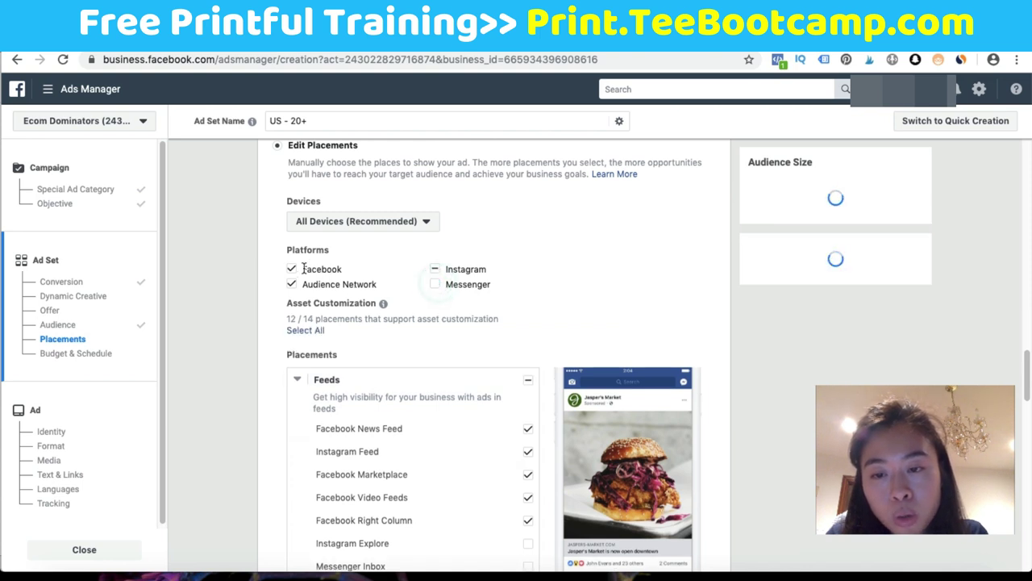
- Remove the Stories, In-Stream, In-Article, Audience Network, Instagram and Marketplace placements from the ad set
scroll(489, 295, "down", 3)
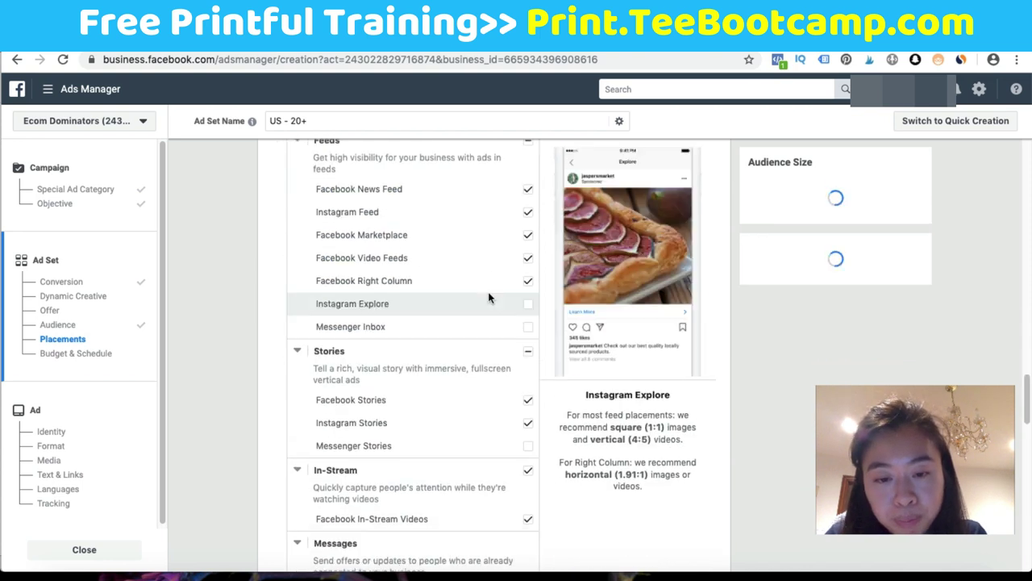
left_click(527, 400)
left_click(529, 423)
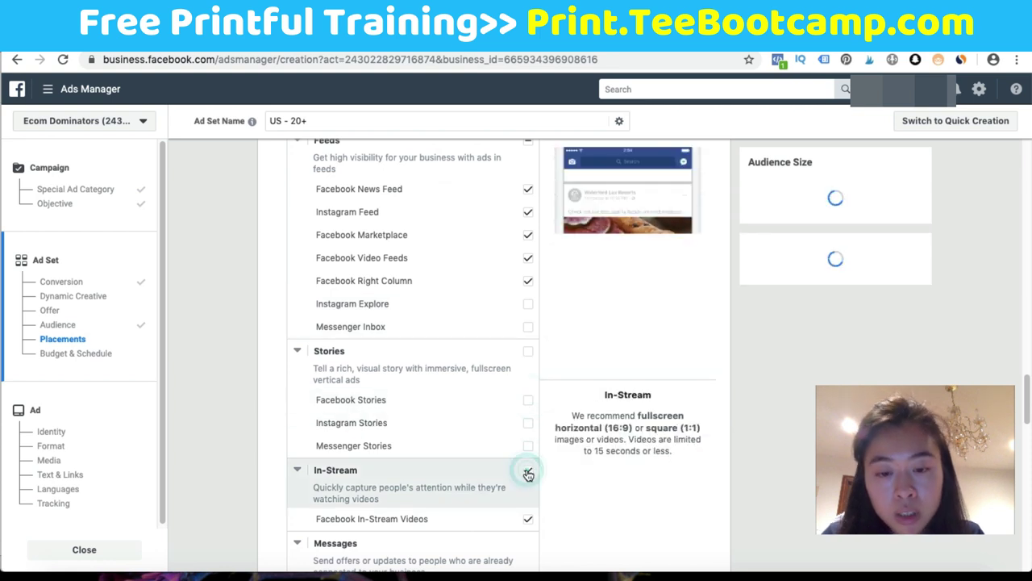
left_click(528, 473)
scroll(529, 474, "down", 4)
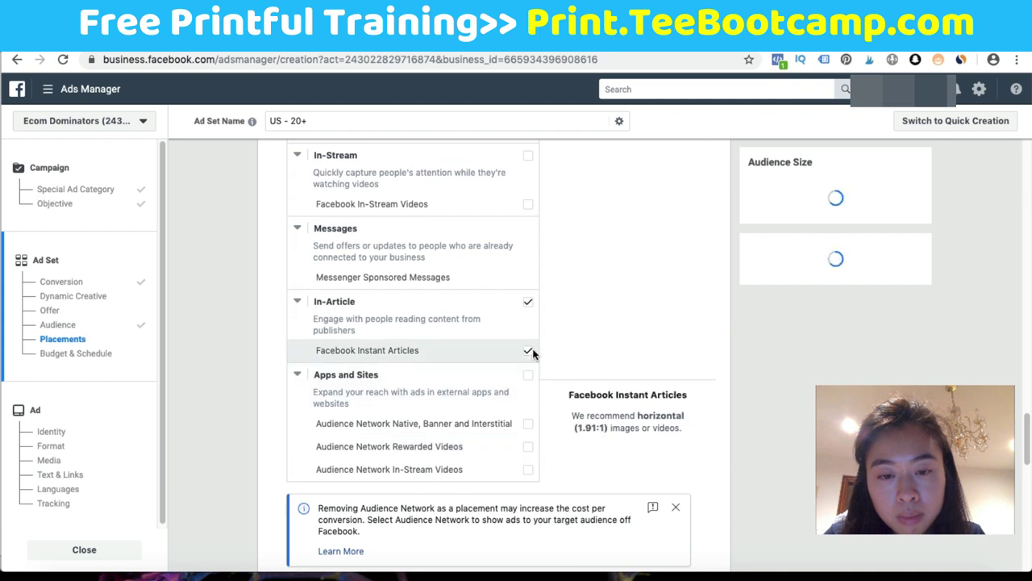
left_click(528, 302)
left_click(528, 306)
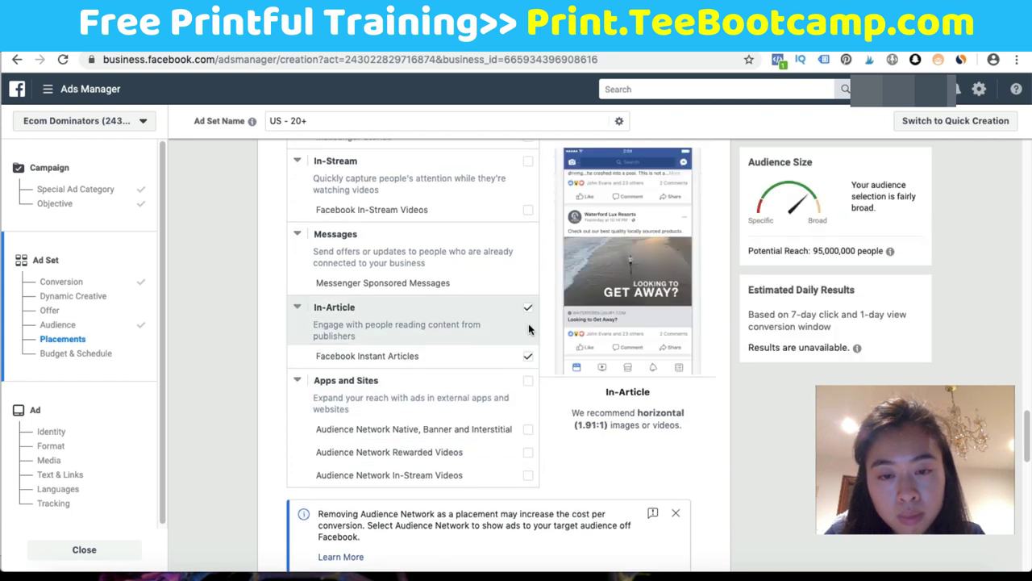
scroll(529, 324, "up", 5)
scroll(359, 383, "down", 5)
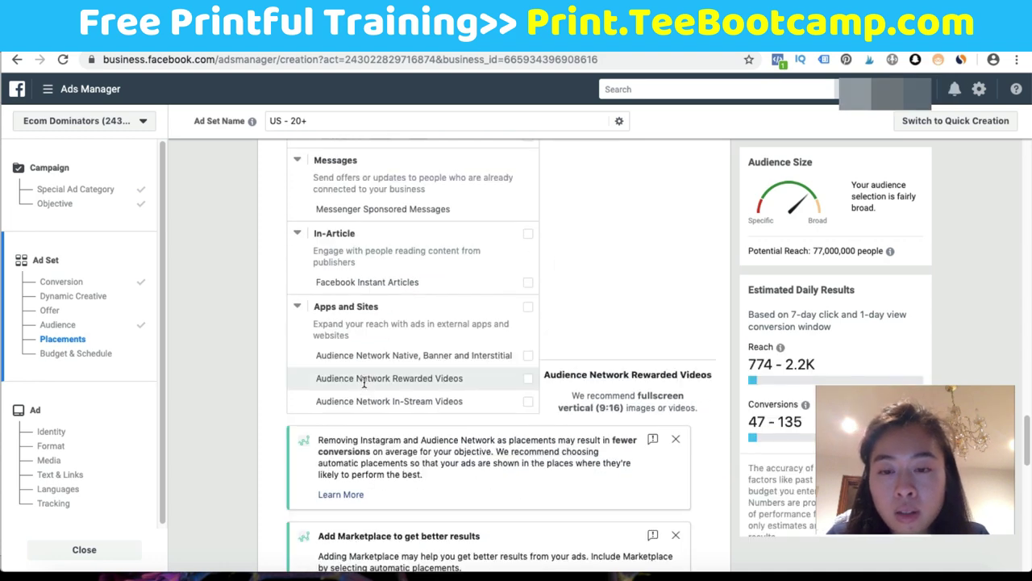
- Accept the $20.00 daily budget with a continuous schedule and continue to the ad setup
scroll(411, 348, "down", 10)
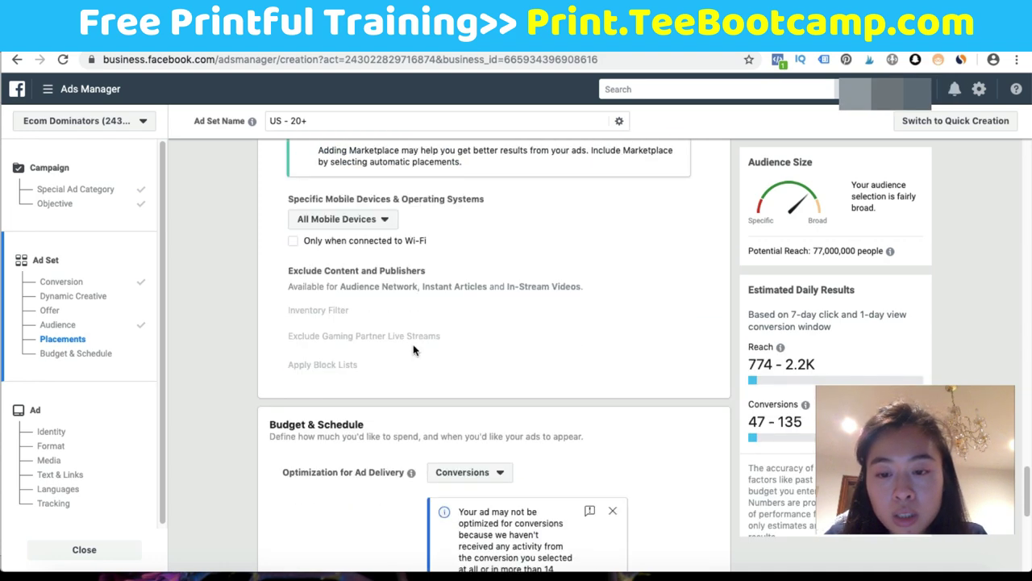
scroll(417, 347, "down", 3)
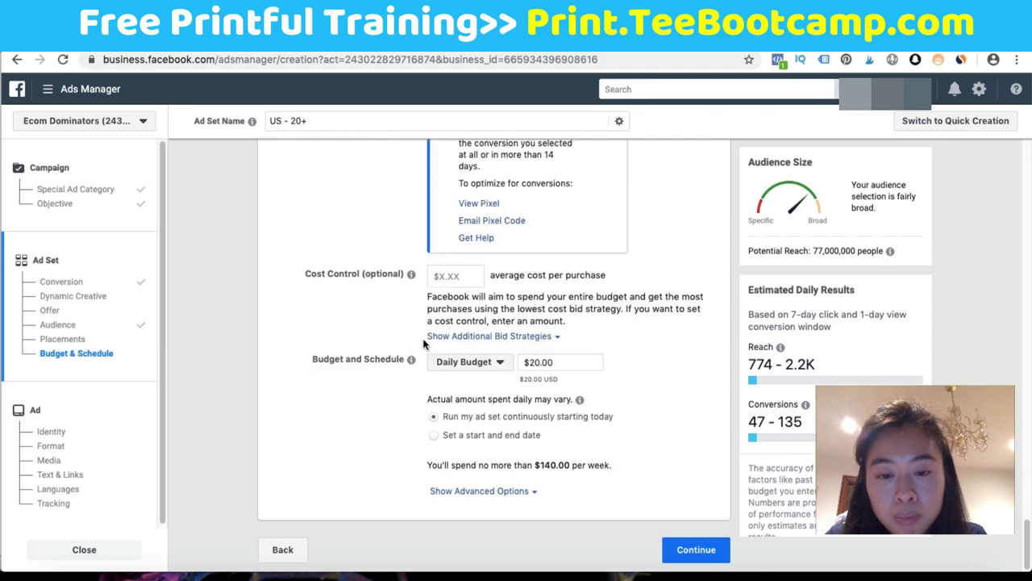
left_click(696, 549)
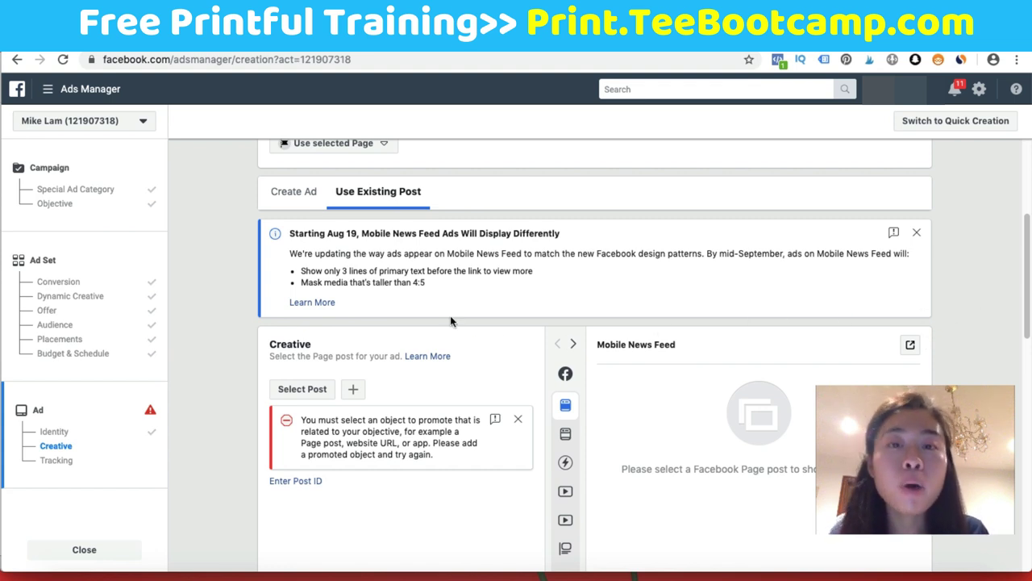
- Select the existing Page post beginning "Do you have gym hair?" as the ad creative
scroll(355, 336, "down", 1)
left_click(305, 342)
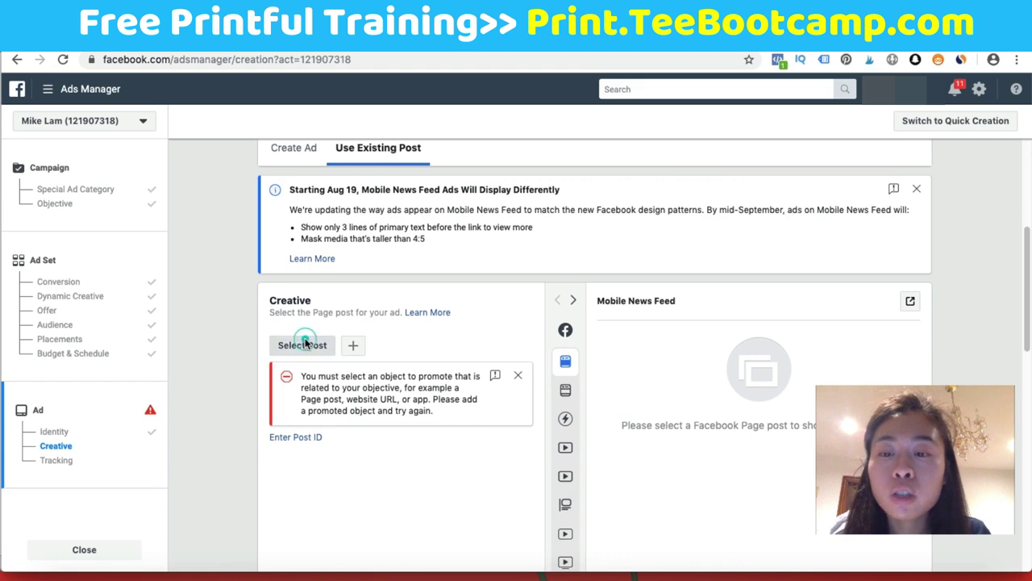
left_click(322, 278)
left_click(770, 477)
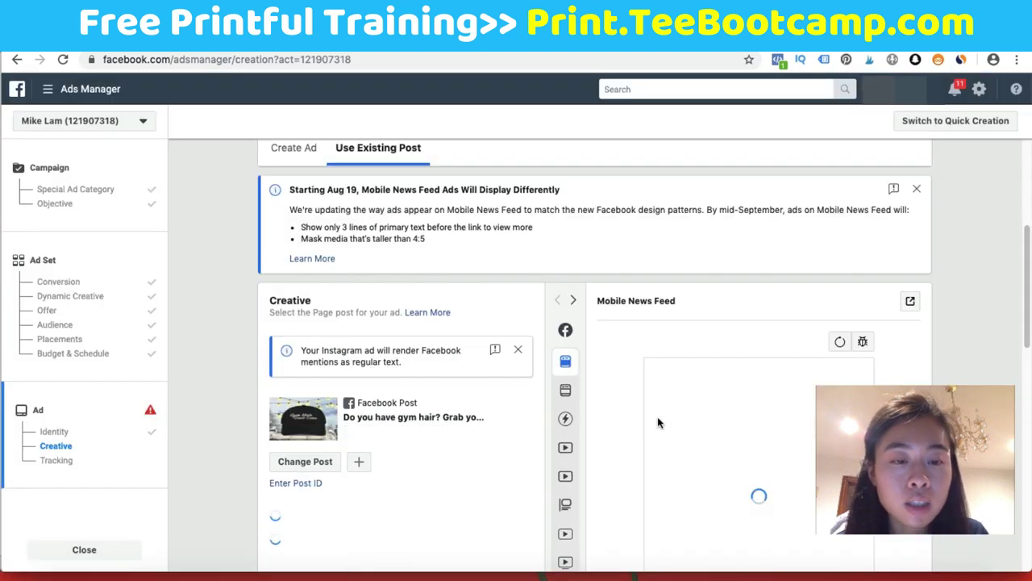
- Review the ad's Mobile News Feed preview, the tracking settings and the final confirmation section
scroll(657, 416, "down", 3)
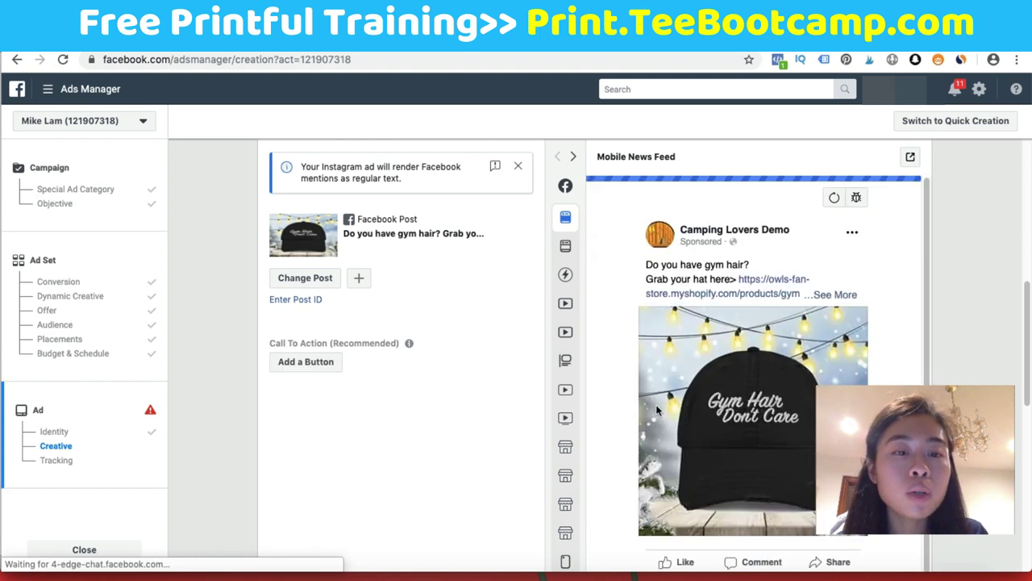
left_click_drag(883, 467, 505, 481)
scroll(879, 343, "down", 1)
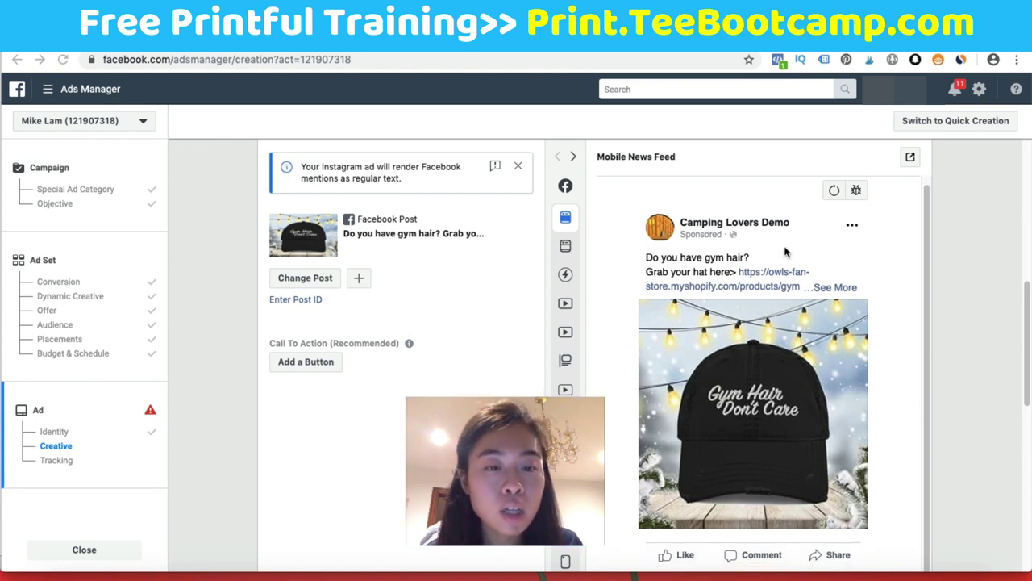
scroll(887, 489, "down", 5)
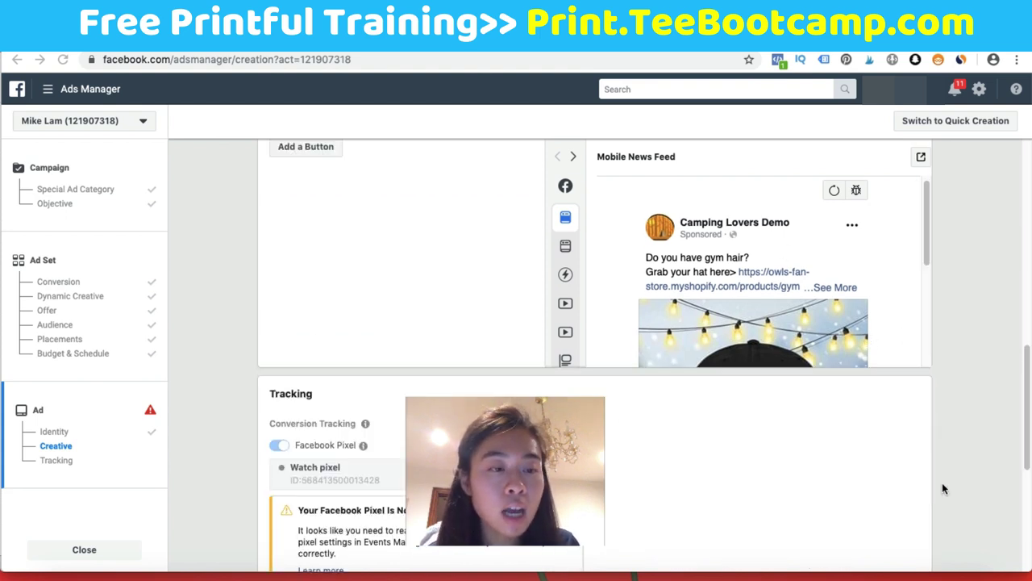
scroll(993, 448, "down", 6)
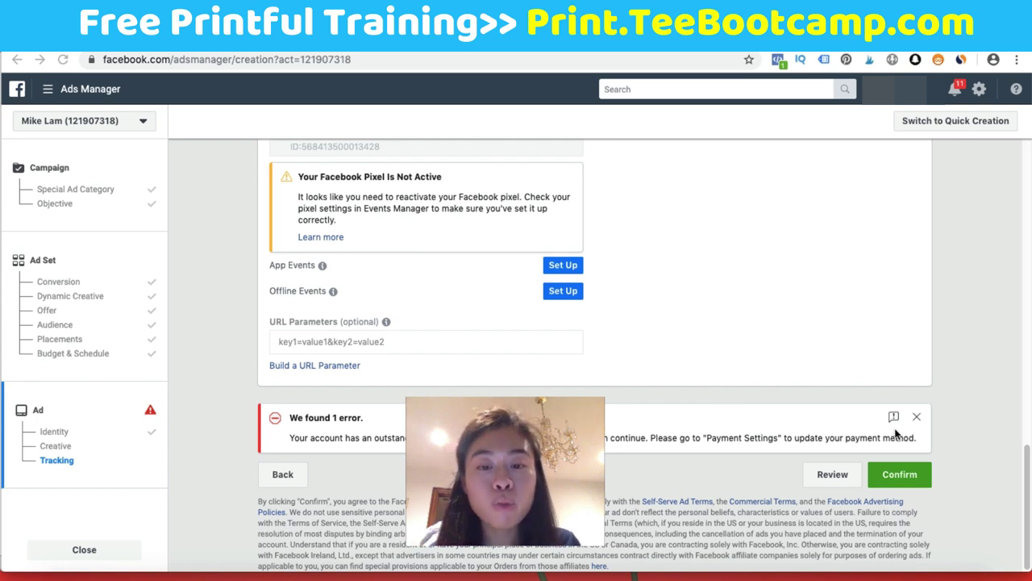
left_click_drag(520, 483, 911, 479)
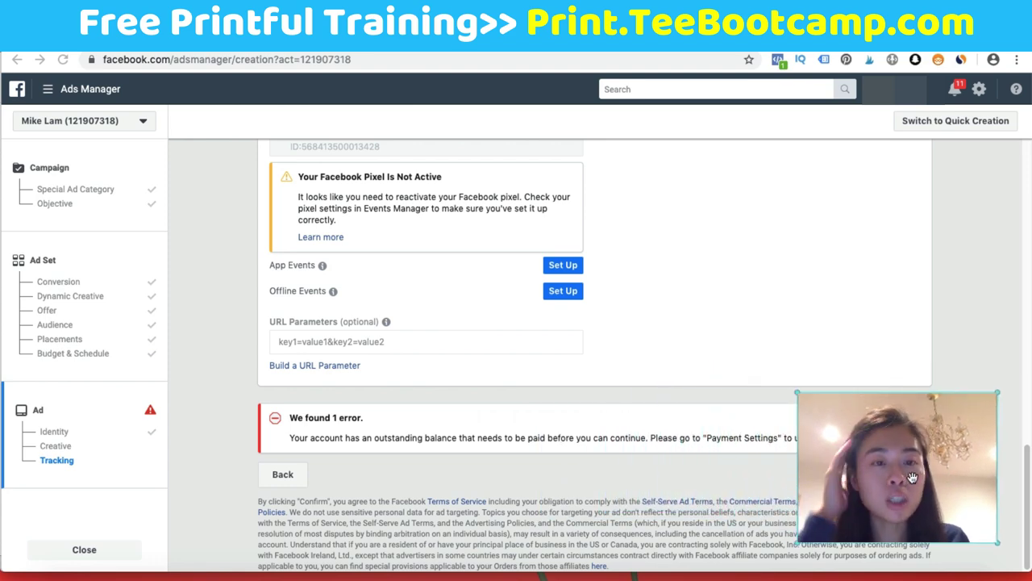